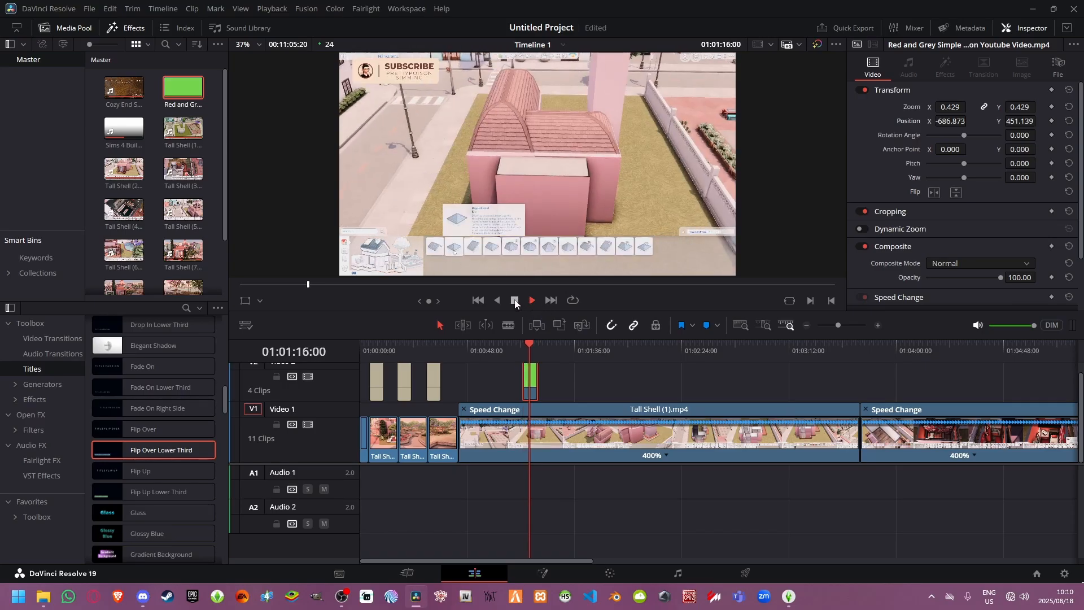
Step: Add the mouse-click sound file to Audio 1 at 01:01:16:10, beneath the subscribe animation
left_click(530, 300)
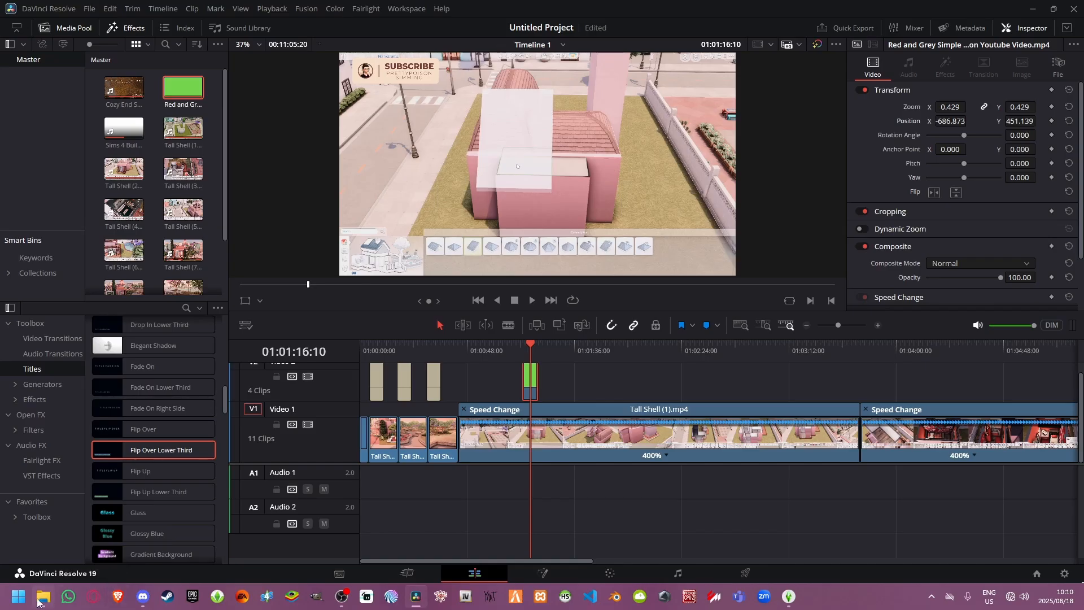
mouse_move(47, 599)
left_click_drag(325, 376, 532, 496)
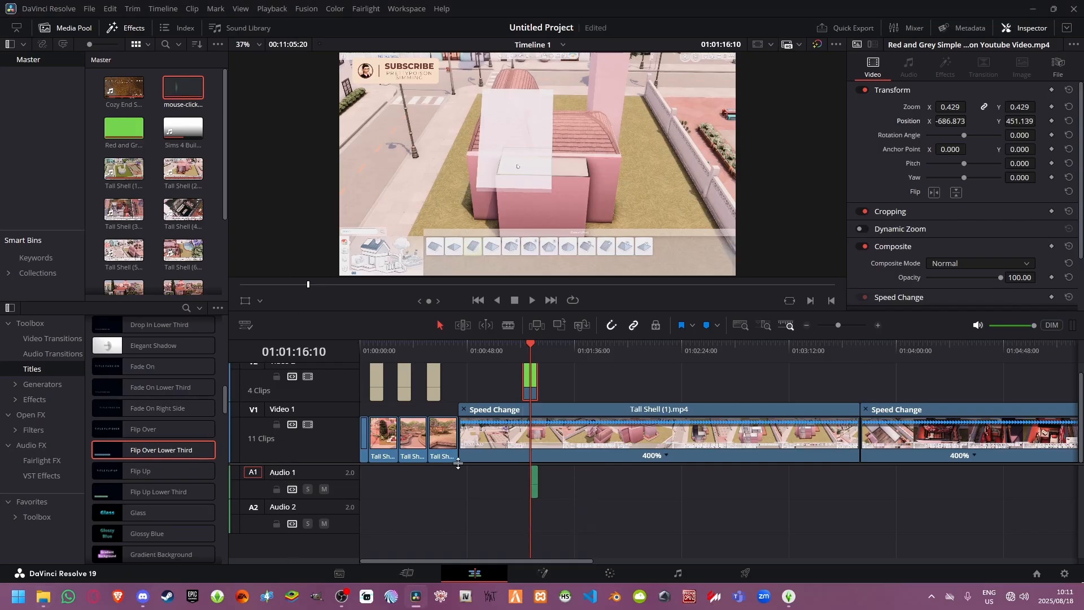
scroll(459, 472, "up", 1)
mouse_move(459, 473)
left_mouse_down()
mouse_move(450, 491)
mouse_move(446, 466)
mouse_move(443, 517)
mouse_move(444, 483)
left_mouse_up()
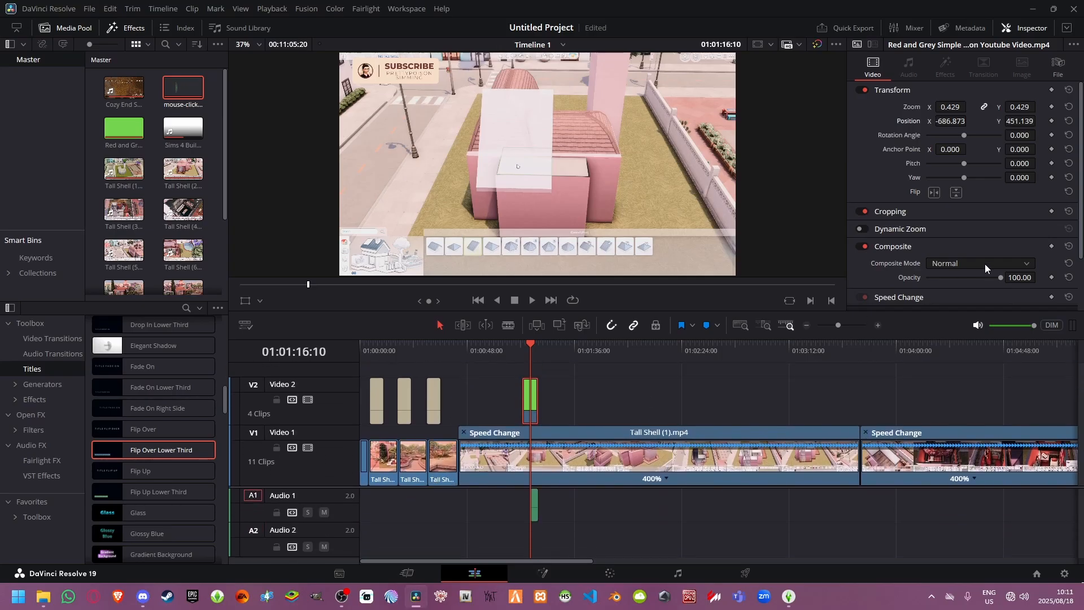
Step: Trim the start and end of the mouse-click audio clip tightly around its click waveform
left_click(879, 327)
left_click(879, 327)
left_click(879, 327)
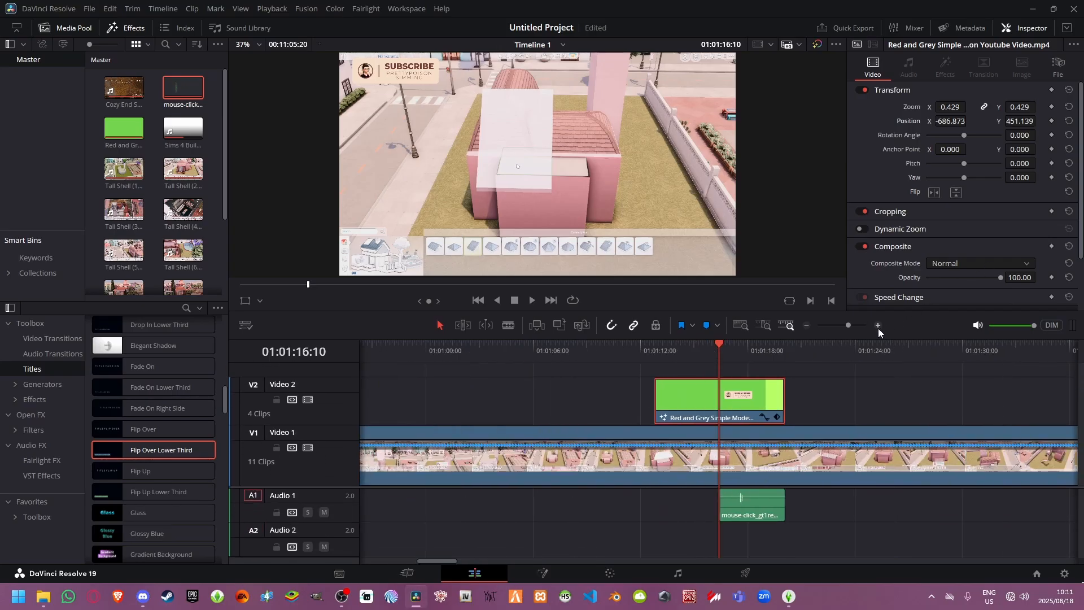
left_click(879, 327)
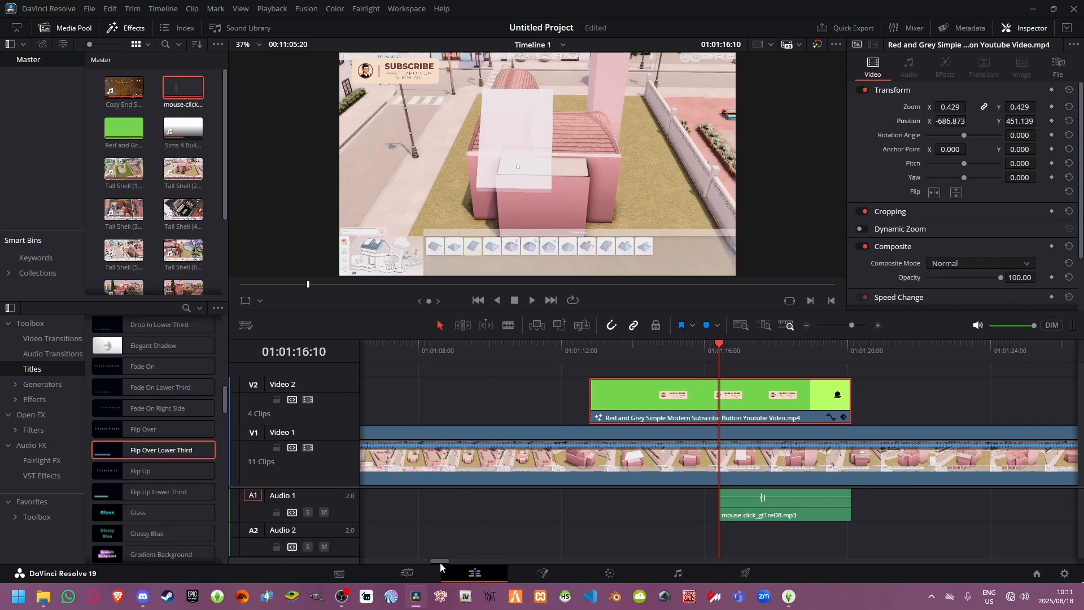
left_click_drag(440, 562, 442, 563)
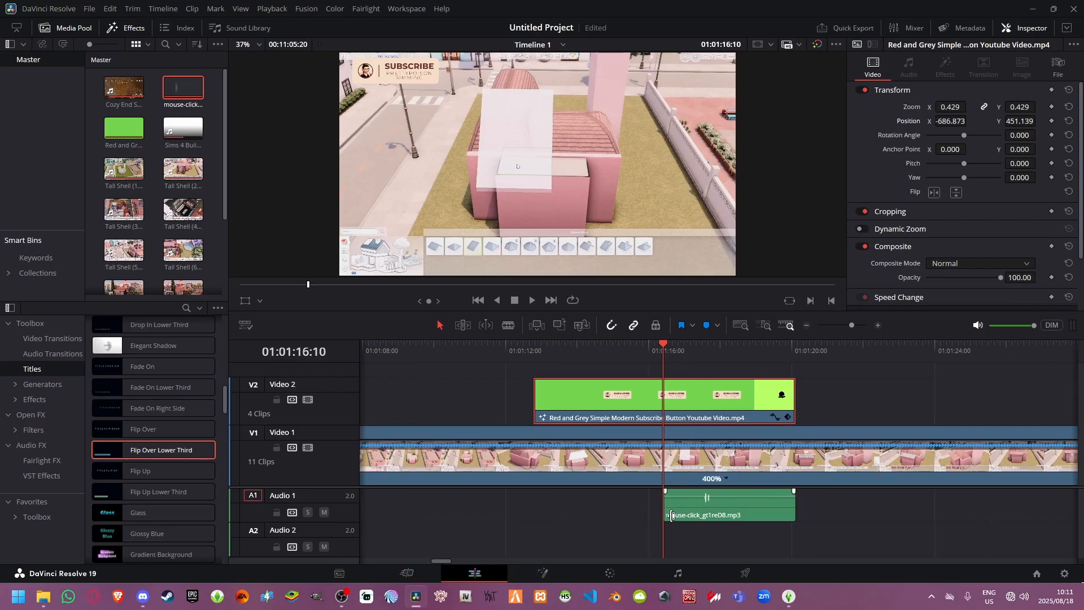
left_click_drag(671, 510, 709, 505)
left_click_drag(794, 506, 715, 517)
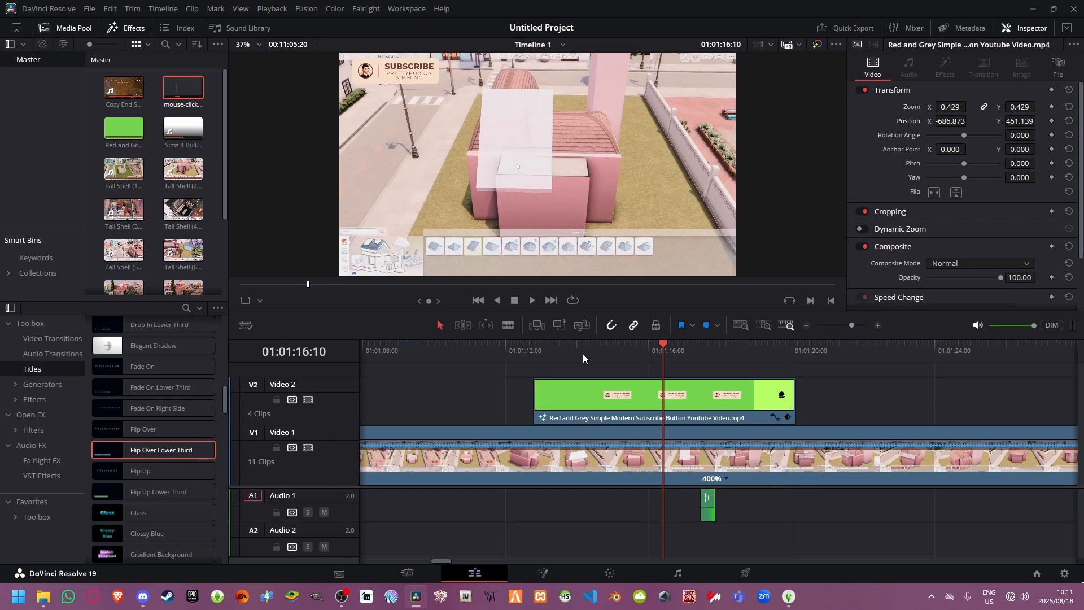
Step: Move the mouse-click clip to 01:01:14:14, where the cursor clicks the subscribe button in the animation
left_click_drag(562, 354, 599, 355)
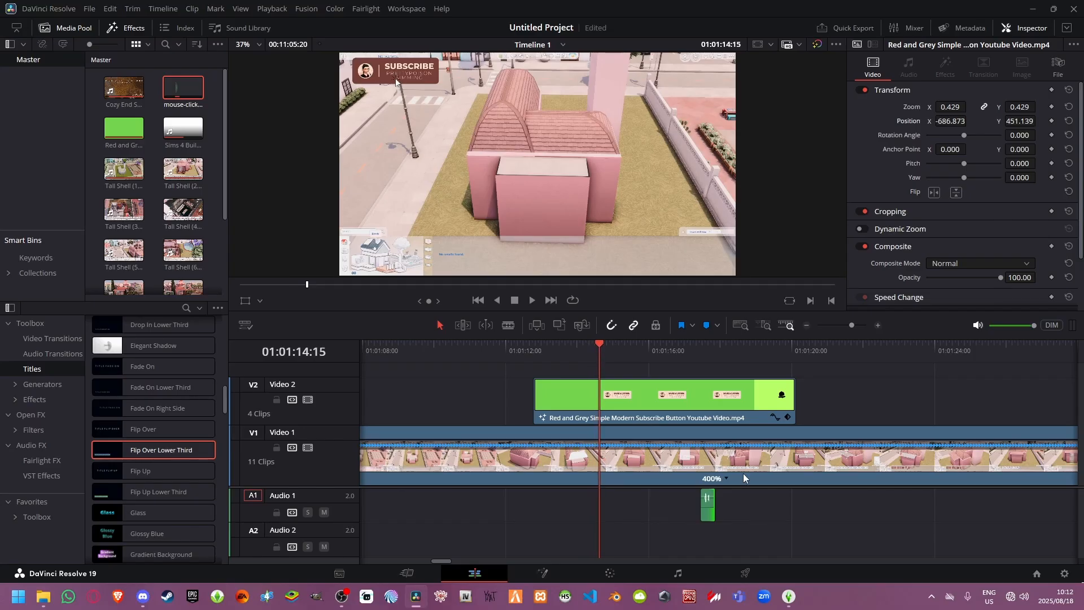
left_click_drag(707, 504, 599, 500)
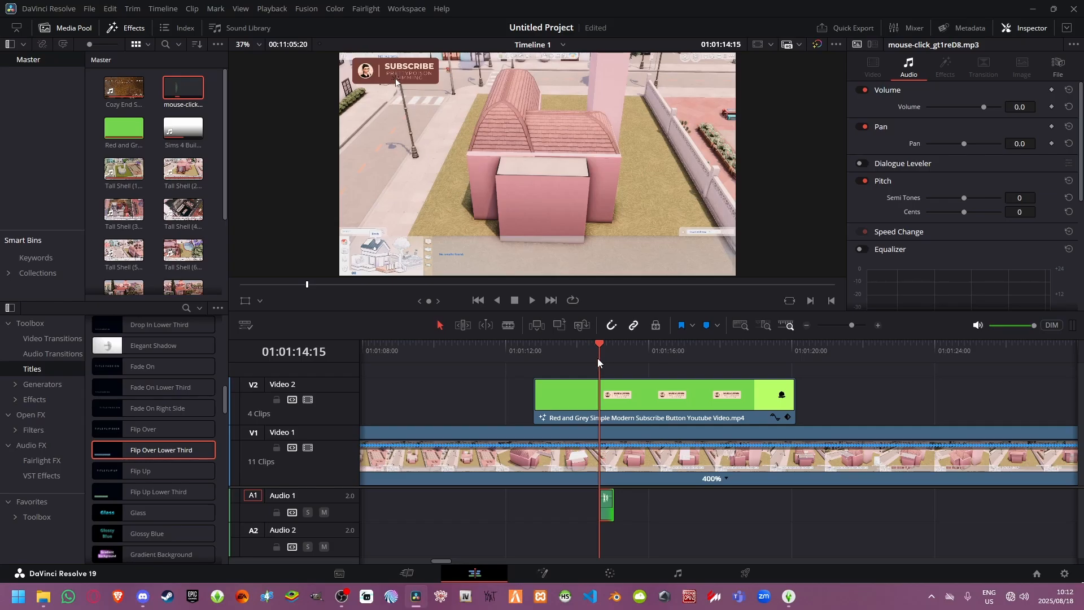
left_click_drag(608, 506, 658, 508)
left_click(598, 357)
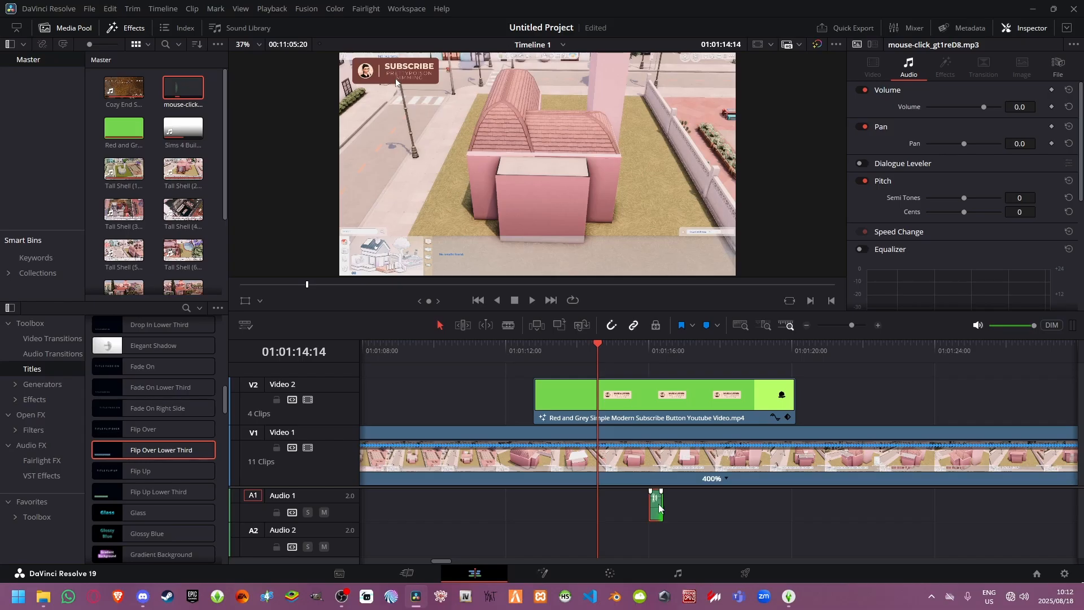
left_click_drag(660, 508, 610, 509)
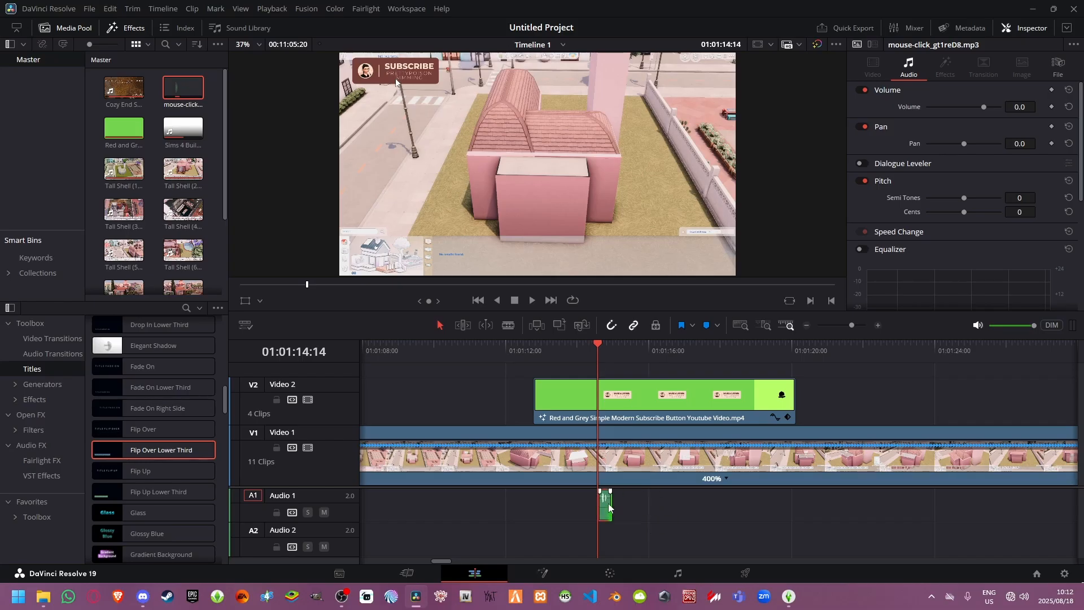
left_click(612, 326)
left_click(612, 326)
Step: Play the timeline from 01:01:14:03 to check the click sound against the subscribe animation
left_click_drag(598, 355, 582, 356)
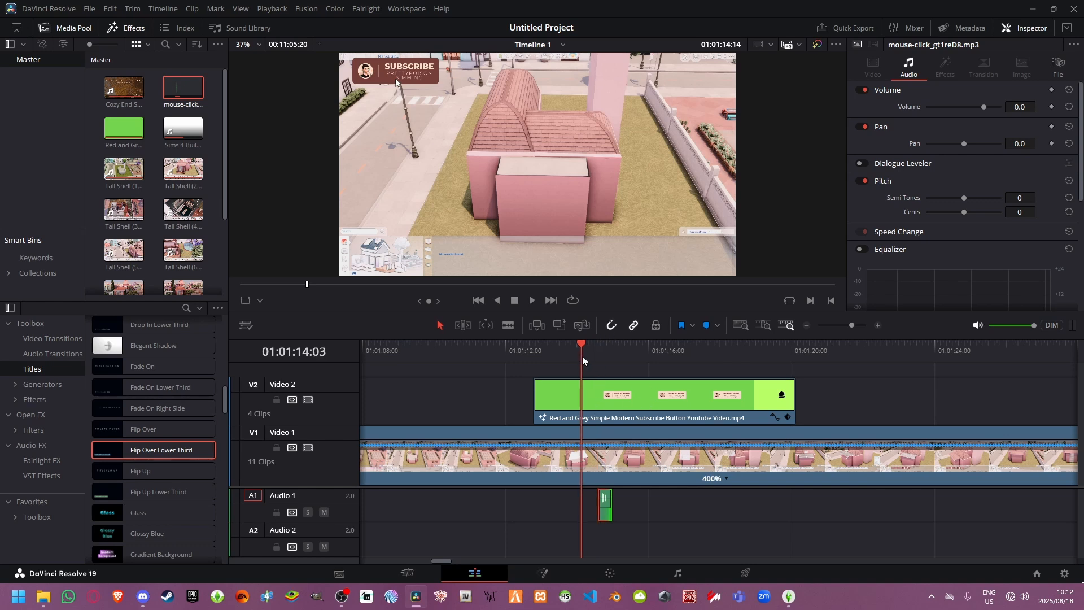
left_click(534, 302)
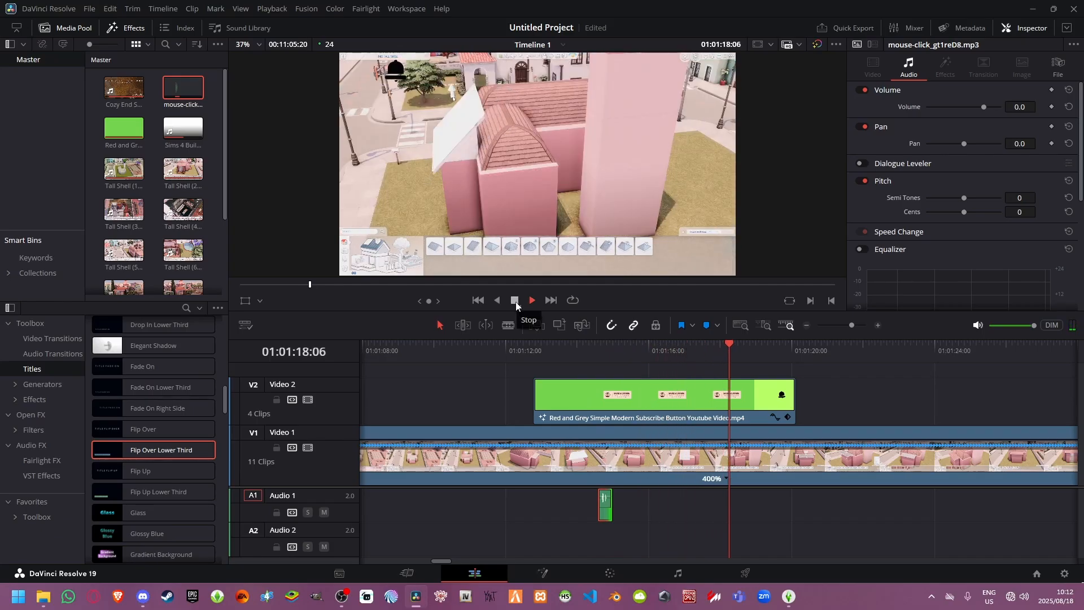
left_click(516, 304)
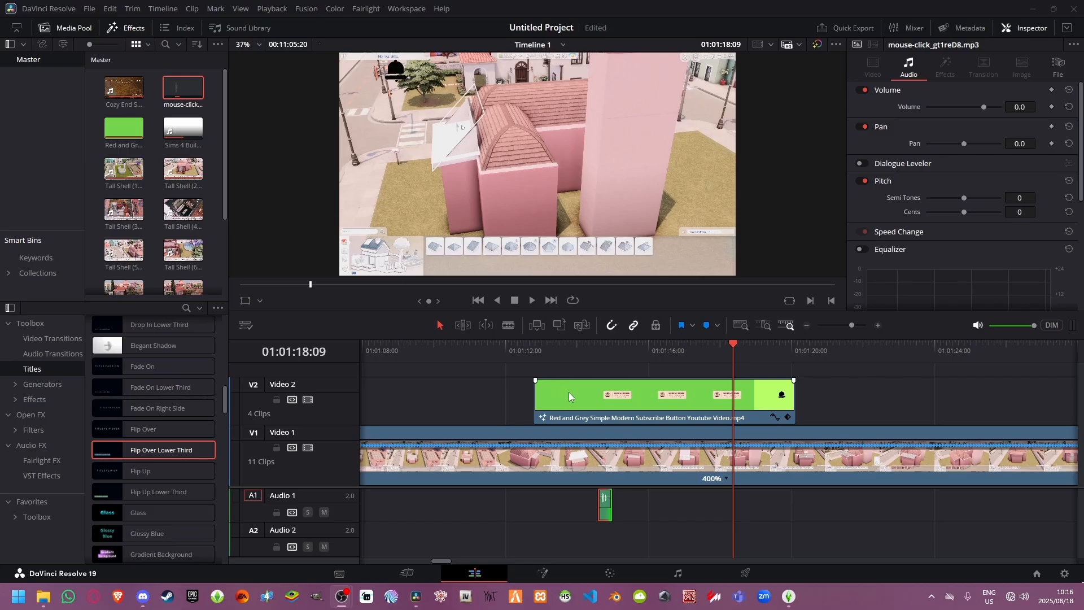
Step: Link the subscribe button clip on Video 2 with the mouse-click clip on Audio 1
left_click(569, 392)
left_click(605, 504, "ctrl")
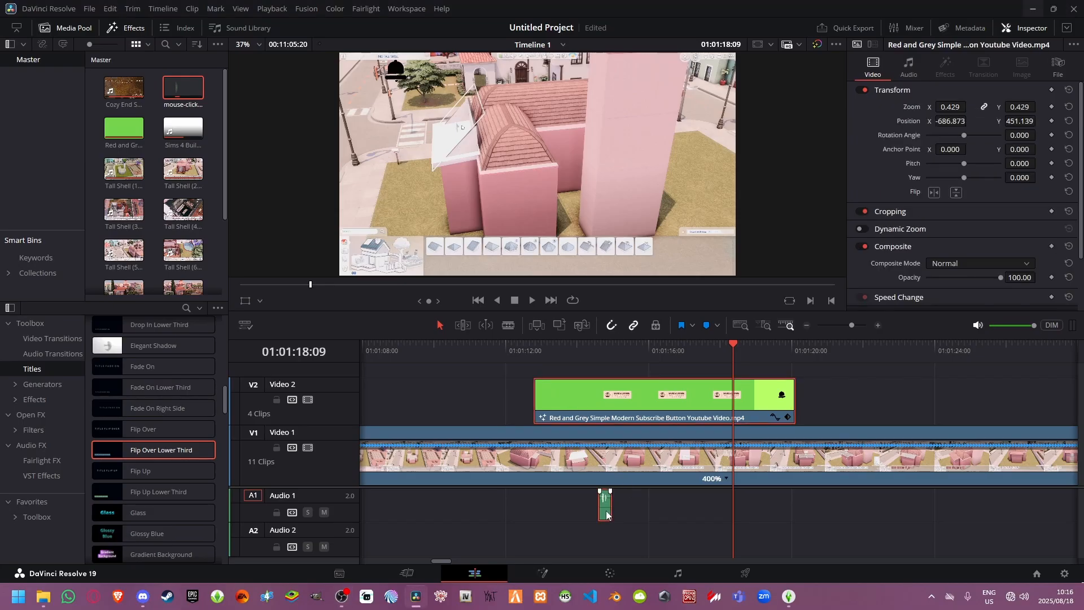
right_click(608, 514)
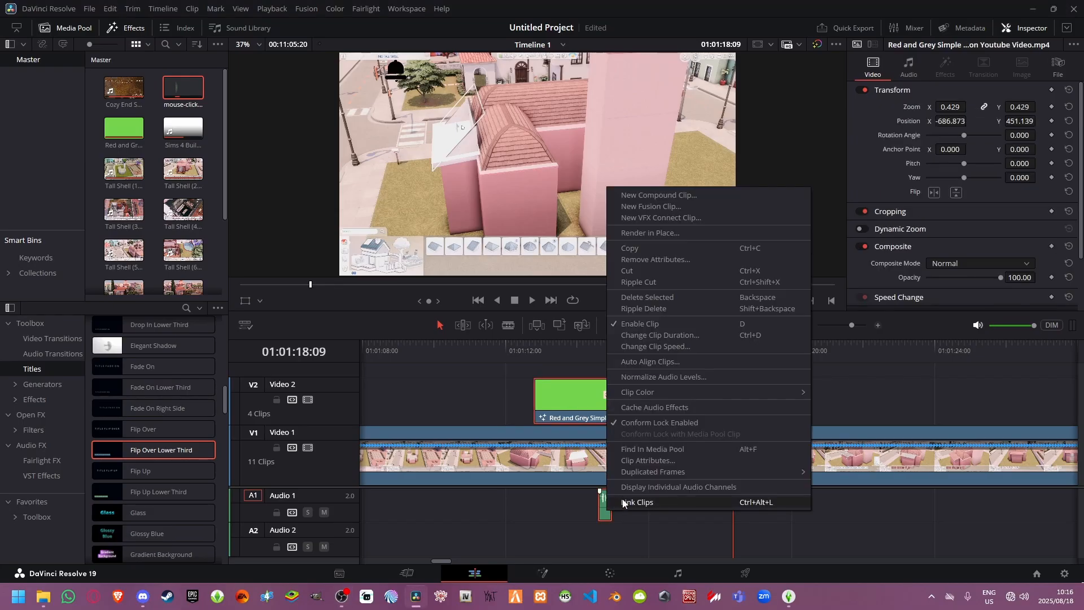
left_click(625, 502)
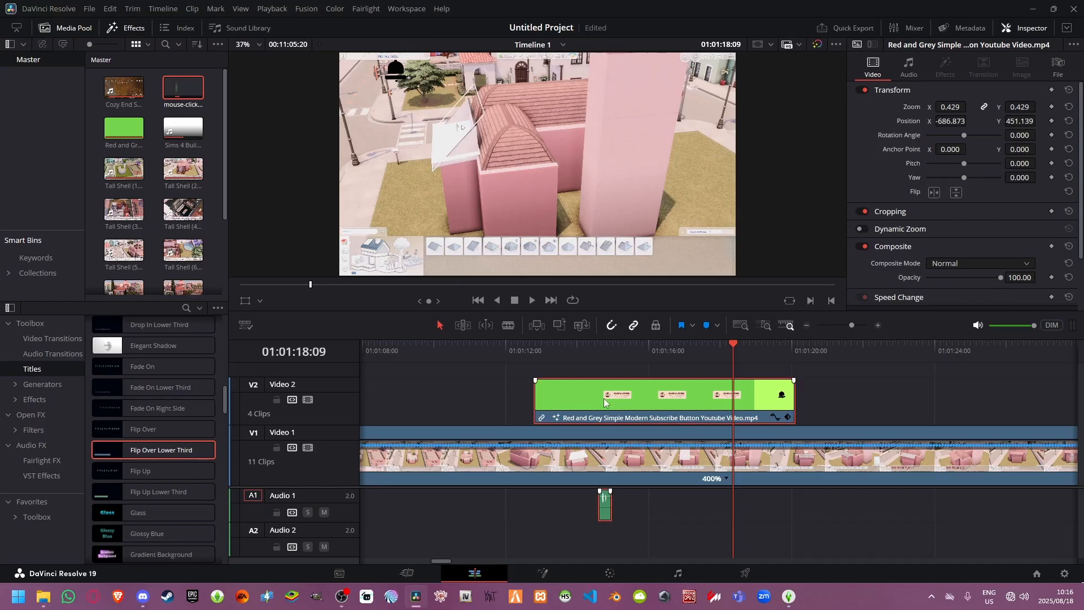
Step: Duplicate the linked subscribe animation and click sound, placing the copy near the end of the sped-up footage at about 01:10:30:19
left_click_drag(609, 401, 873, 403)
left_click(807, 326)
left_click(807, 326)
left_click(807, 326)
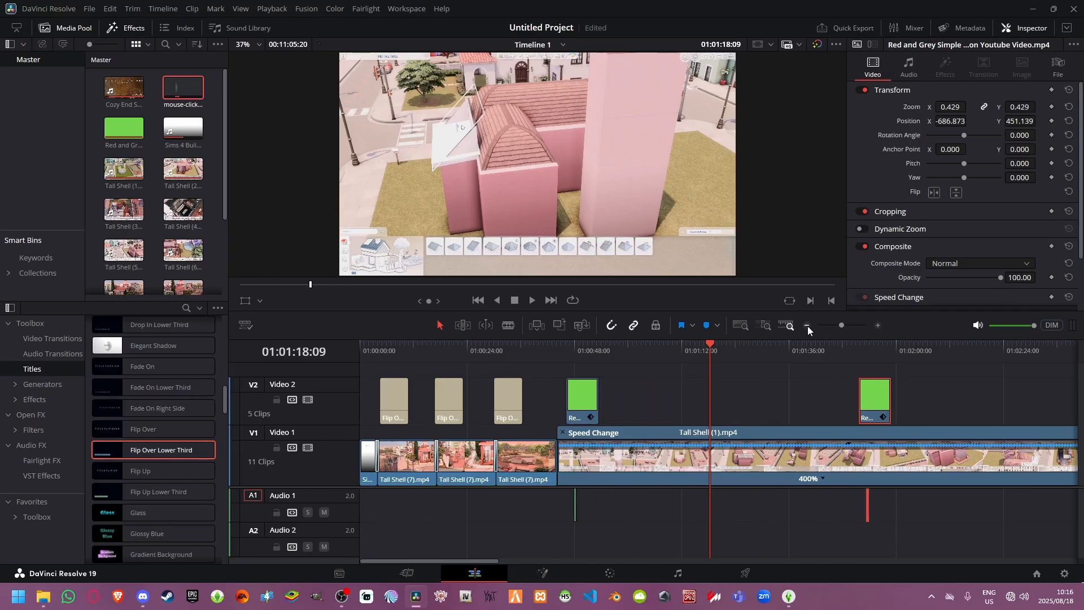
left_click(807, 326)
left_click_drag(618, 402, 562, 384)
left_click(551, 349)
left_click(654, 444)
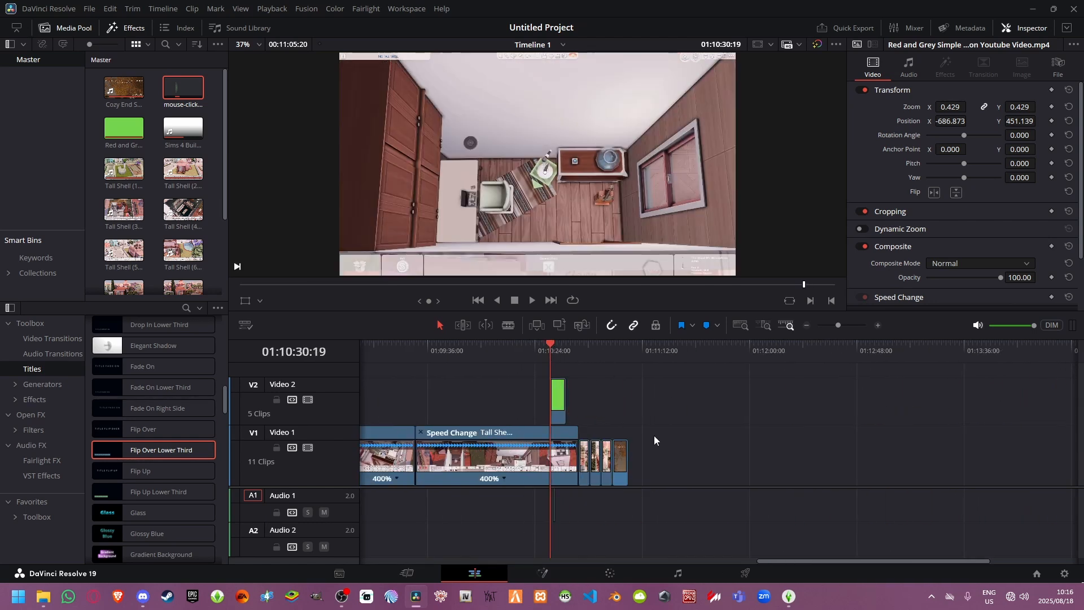
Step: Switch to File Explorer, open the Credits file in the Super Lofi World folder and highlight the artist name and channel link
left_click(43, 596)
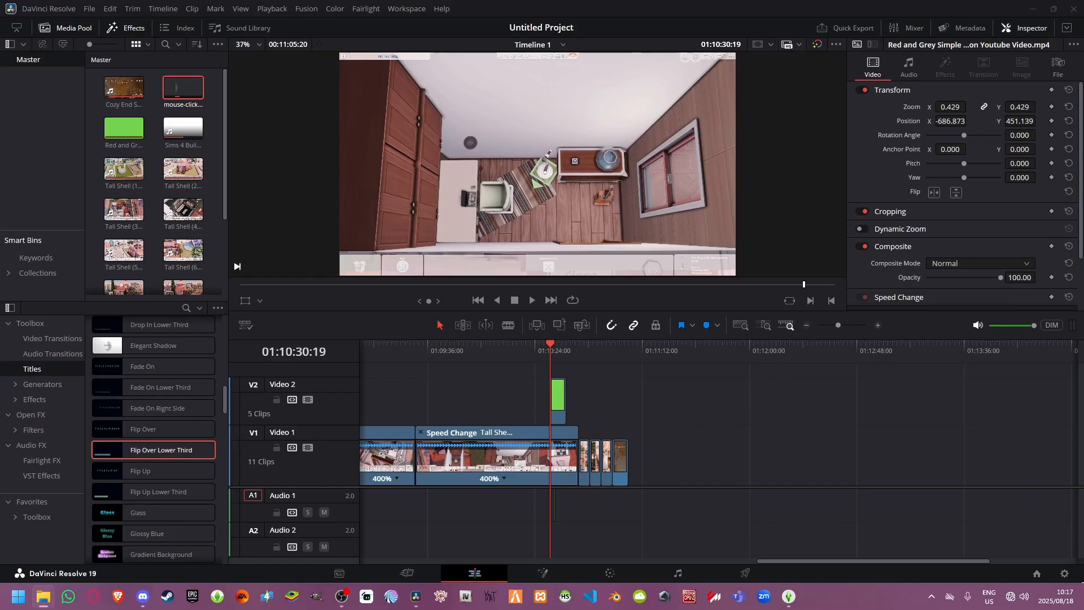
left_click_drag(1083, 189, 735, 1)
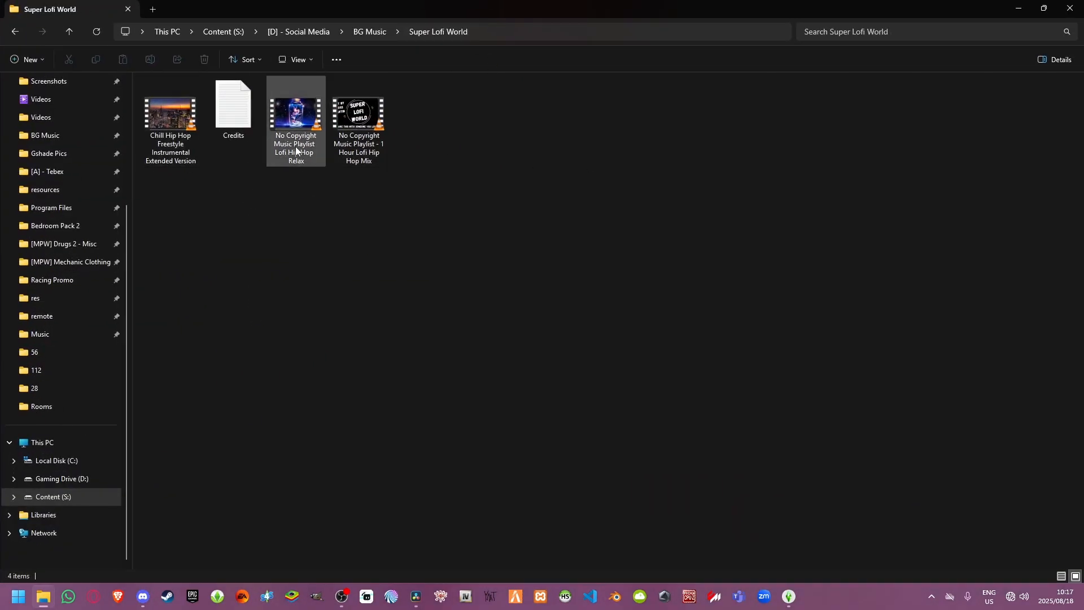
double_click(225, 120)
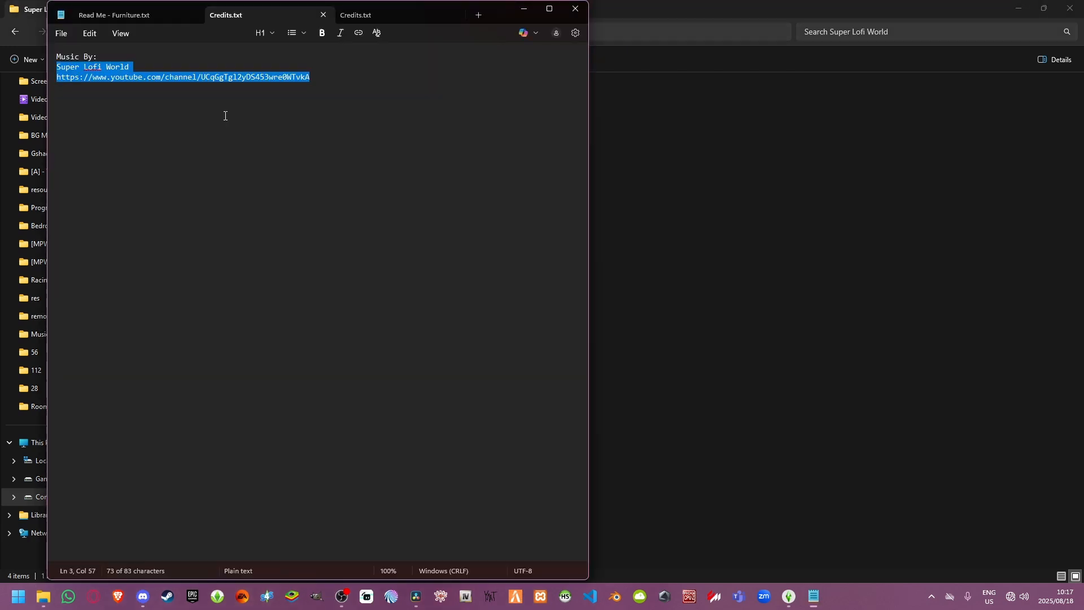
left_click(81, 67)
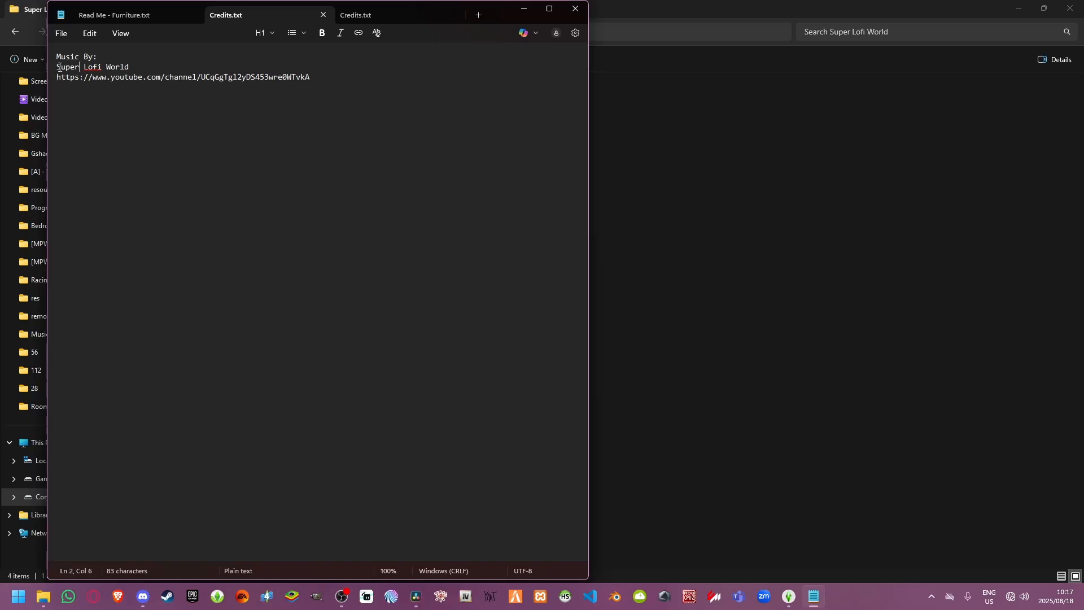
left_click_drag(58, 66, 398, 81)
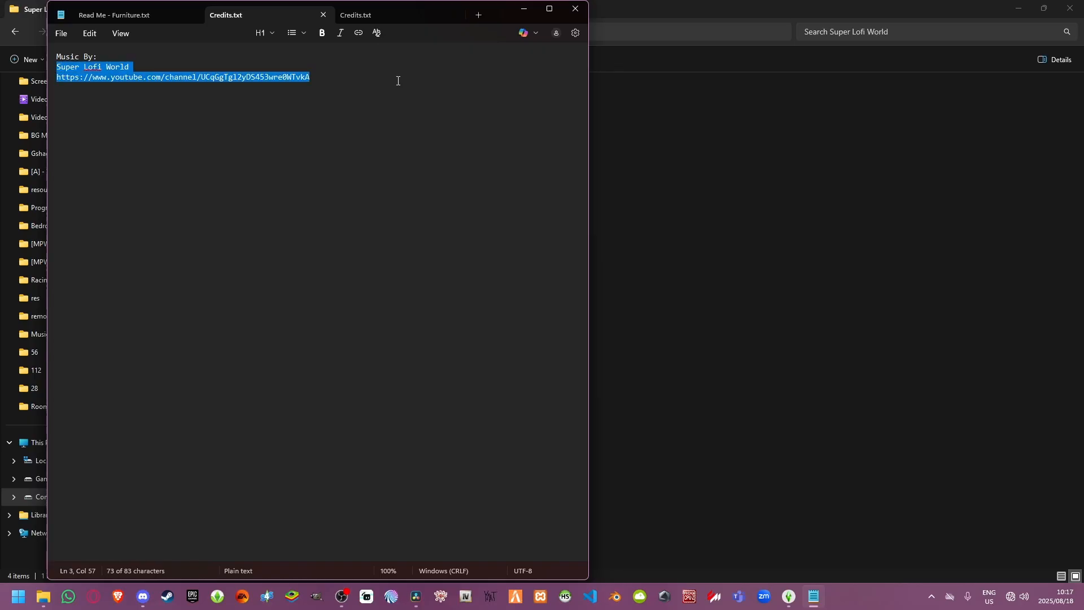
left_click(327, 79)
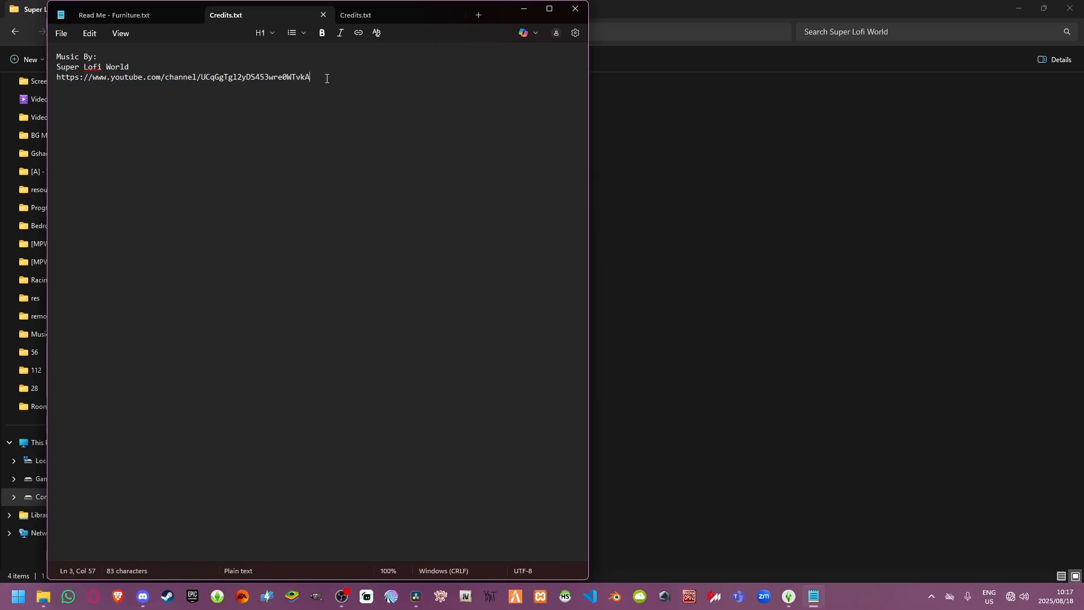
key("shift+Up")
key("ctrl+shift+Left")
key("ctrl+shift+Left")
key("ctrl+shift+Left")
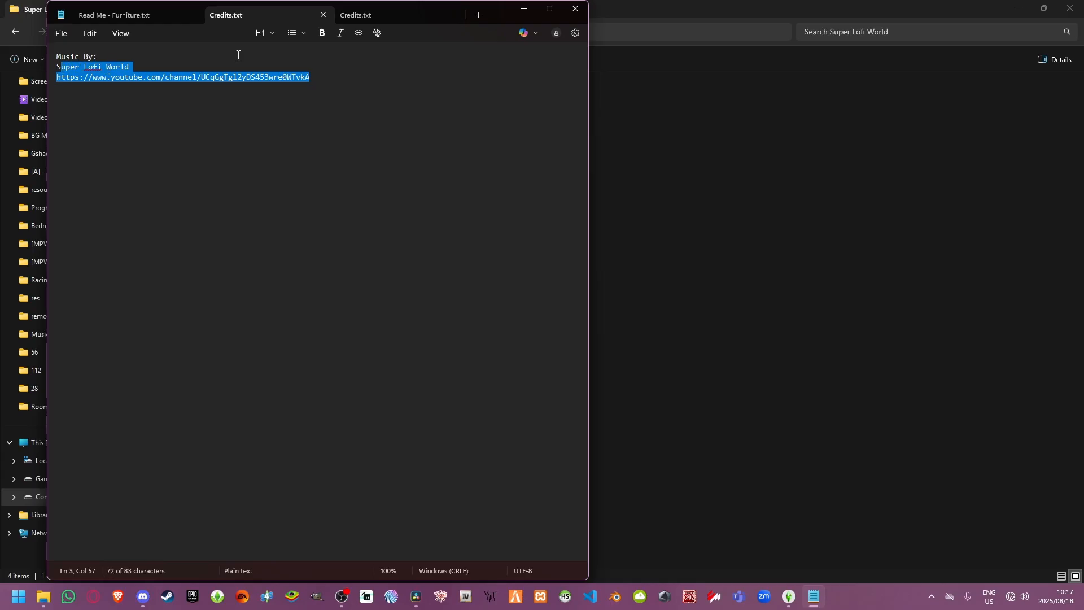
left_click(524, 9)
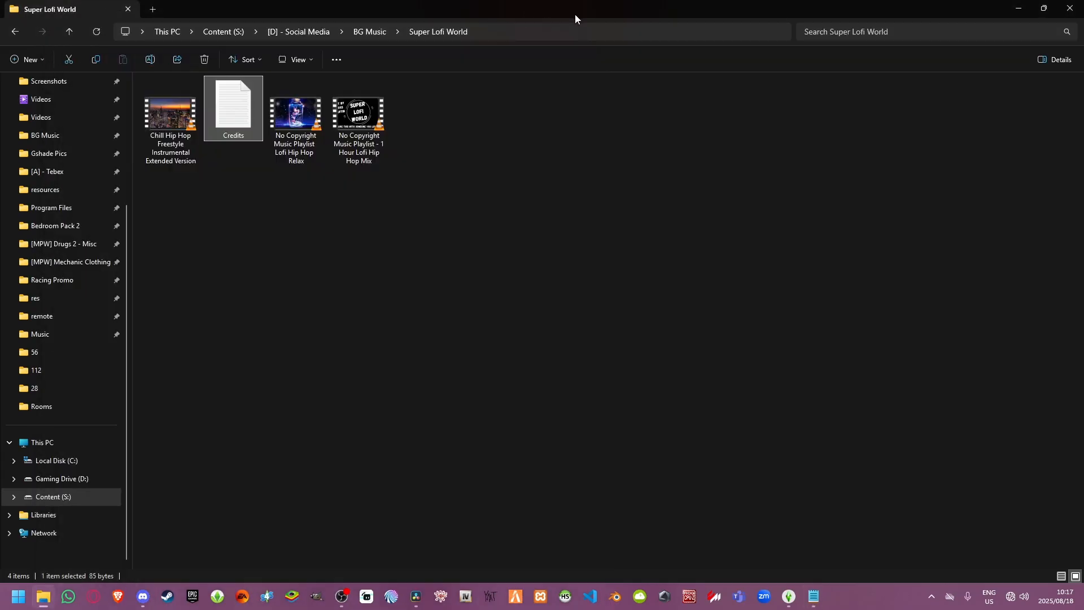
Step: Add "No Copyright Music Playlist - 1 Hour Lofi Hip Hop Mix" from the music folder to the timeline after the last clip
left_click(370, 153)
left_click_drag(716, 10, 0, 9)
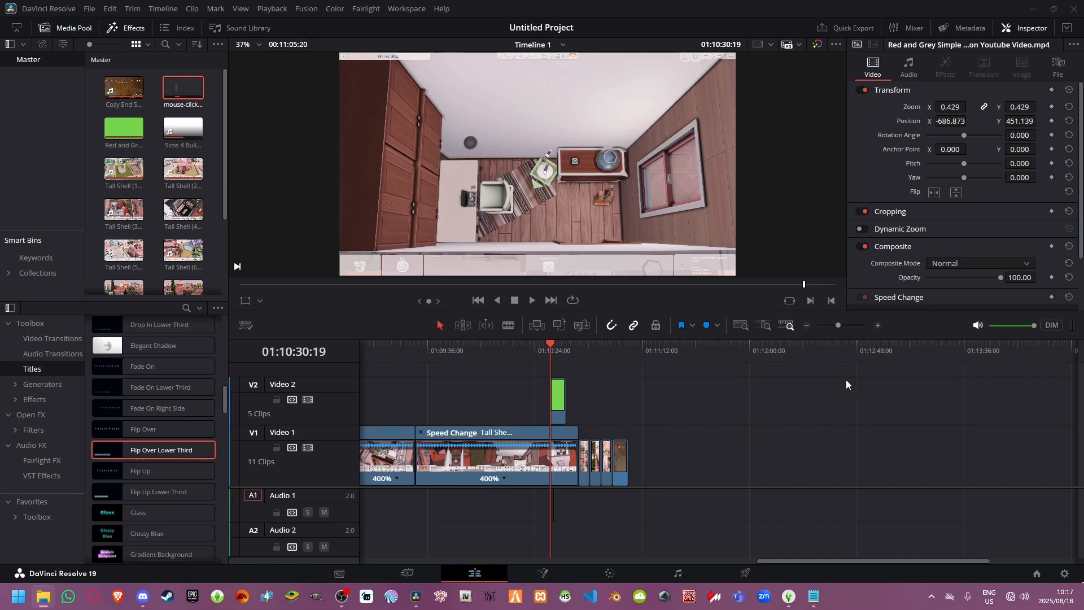
left_click(806, 326)
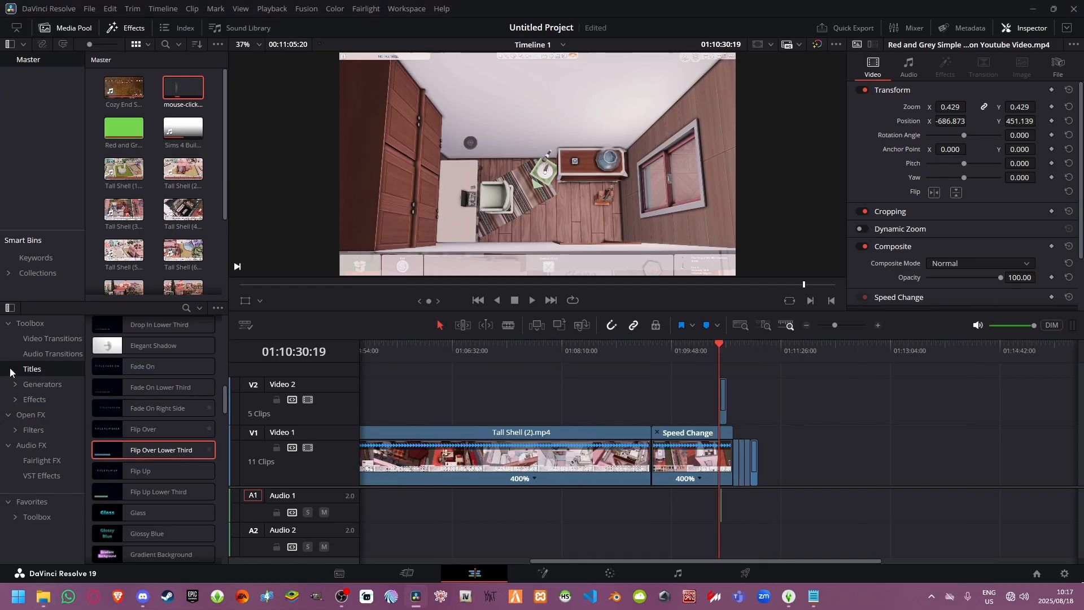
left_click_drag(0, 367, 801, 468)
Step: Unlink the lofi mix's video from its audio and delete the video part from Video 1
left_click_drag(417, 559, 444, 554)
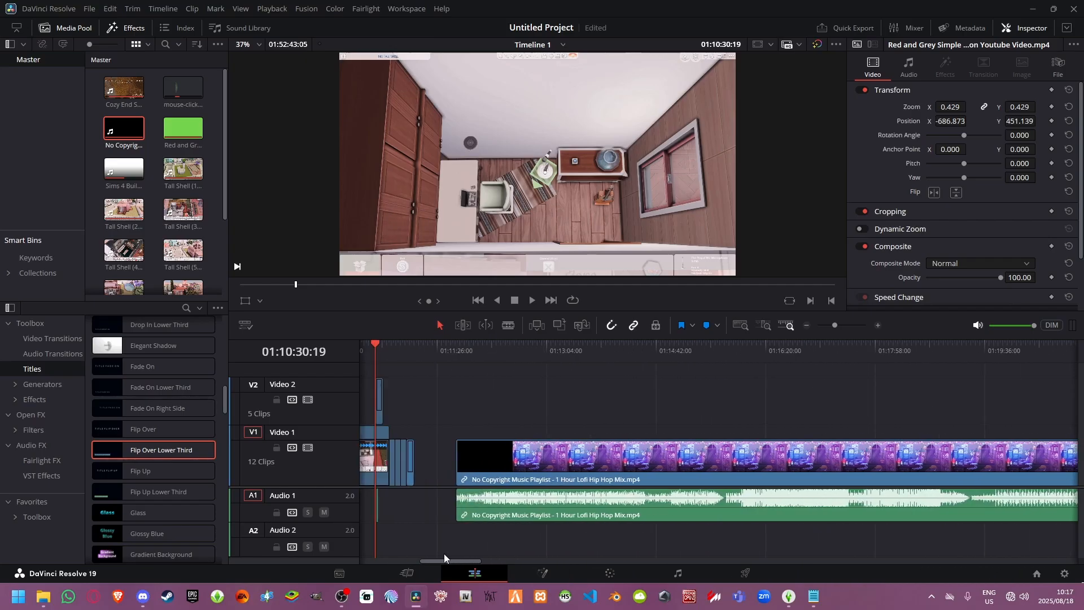
left_click(502, 472)
right_click(503, 471)
left_click(512, 462)
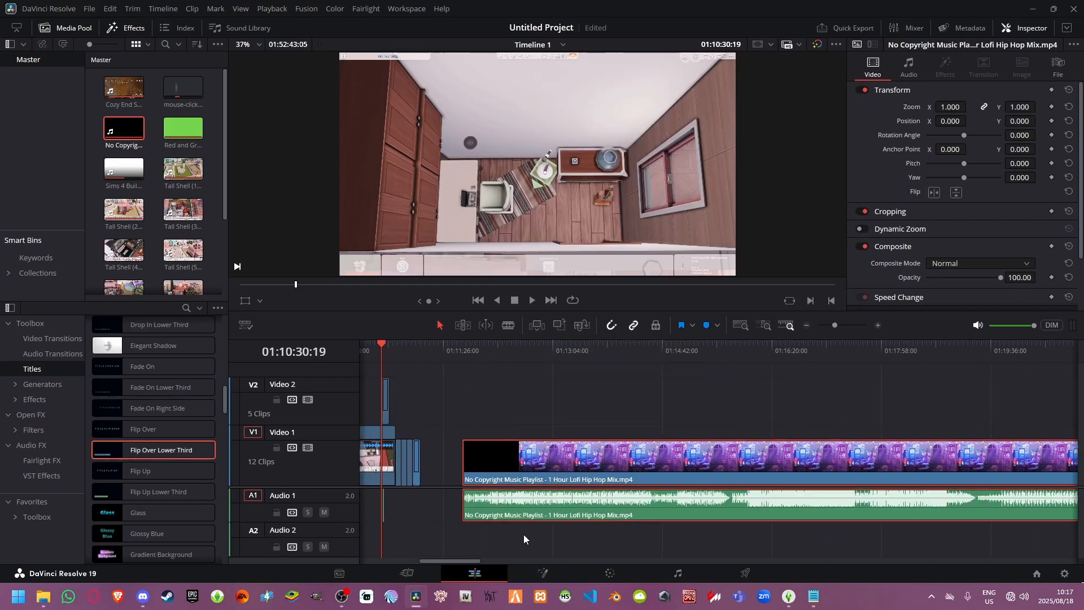
left_click(523, 535)
right_click(538, 459)
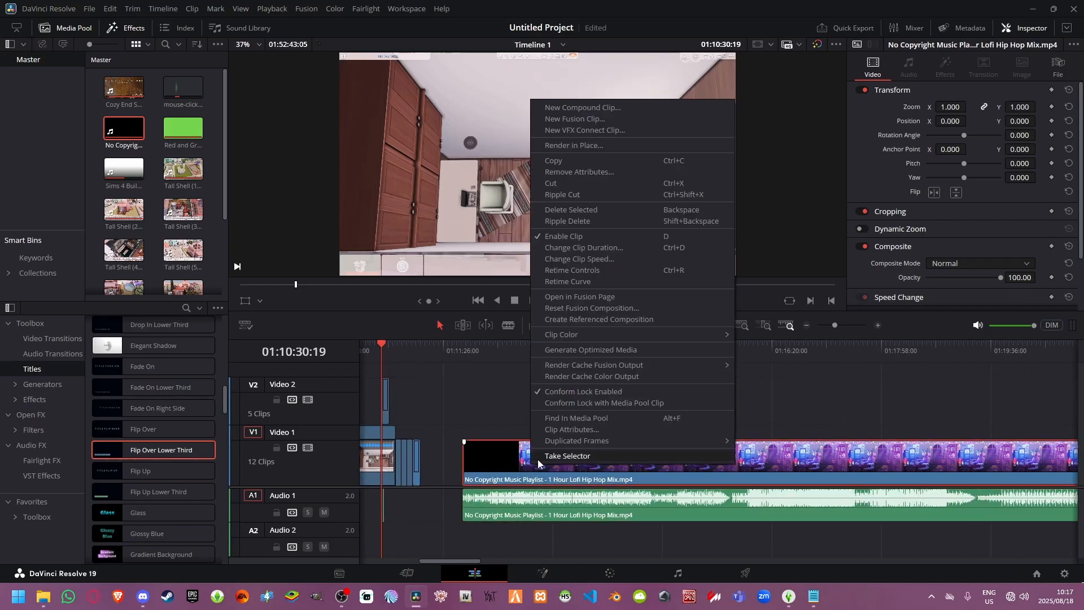
left_click(572, 213)
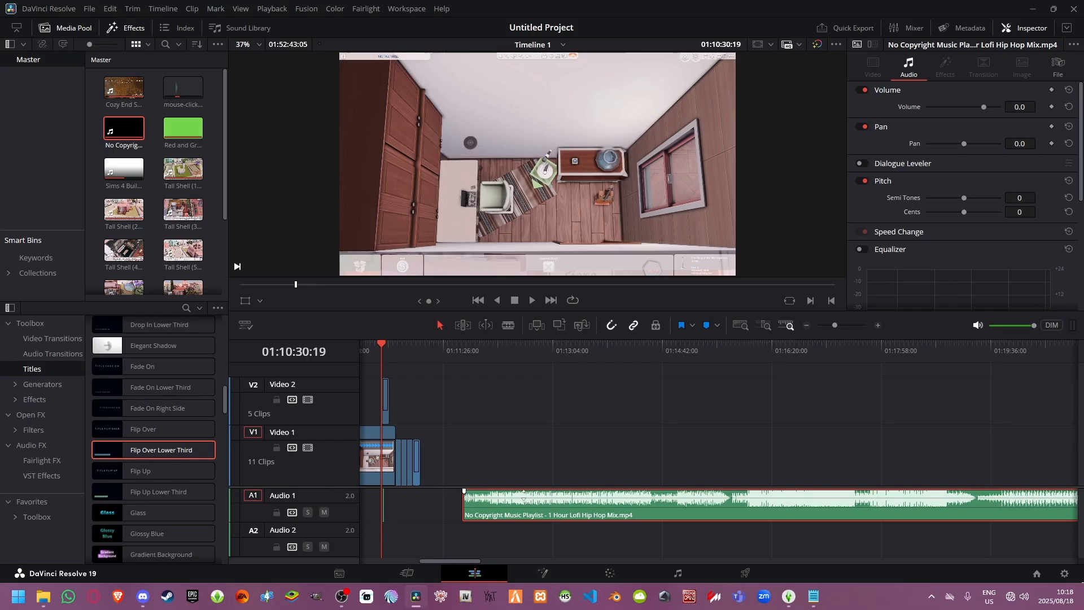
Step: Lower the lofi music clip's volume to about -4.5 dB and save the project
left_click_drag(523, 495, 526, 498)
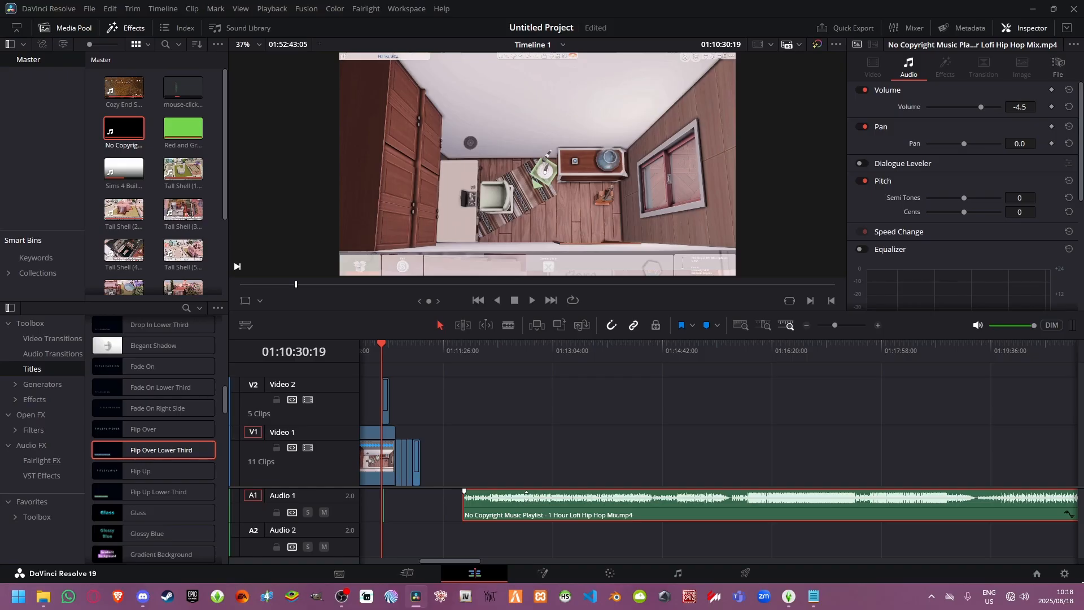
key("ctrl+s")
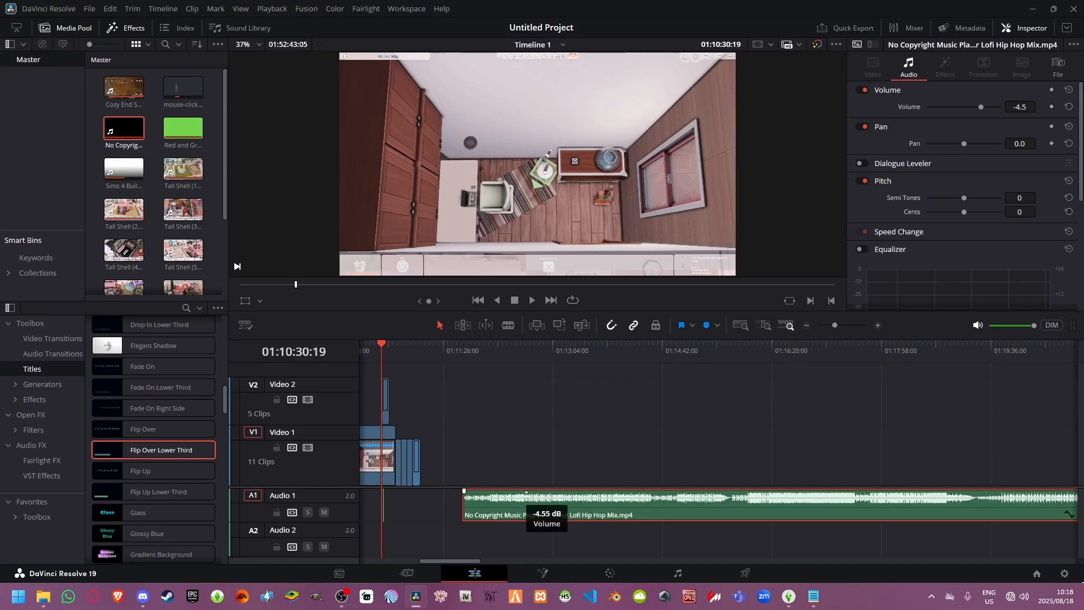
Step: Lower the lofi music clip's volume further to -9.1 dB and save the project
left_click_drag(527, 496, 526, 497)
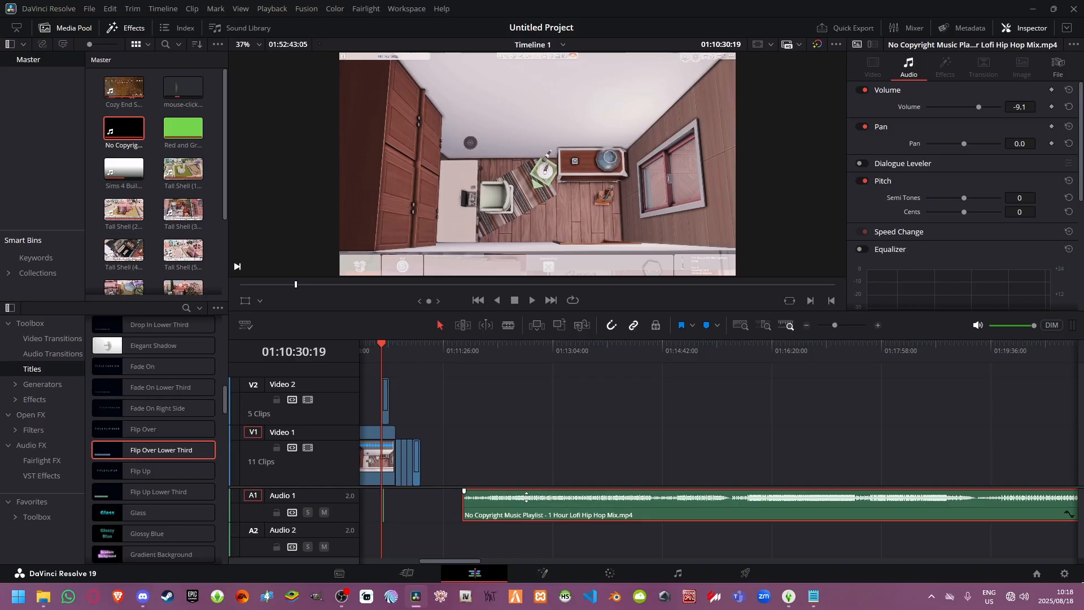
key("ctrl+s")
Step: Shorten the lofi music clip from its end until only a little over 4 minutes remain
left_click(806, 325)
left_click(806, 326)
left_click(806, 325)
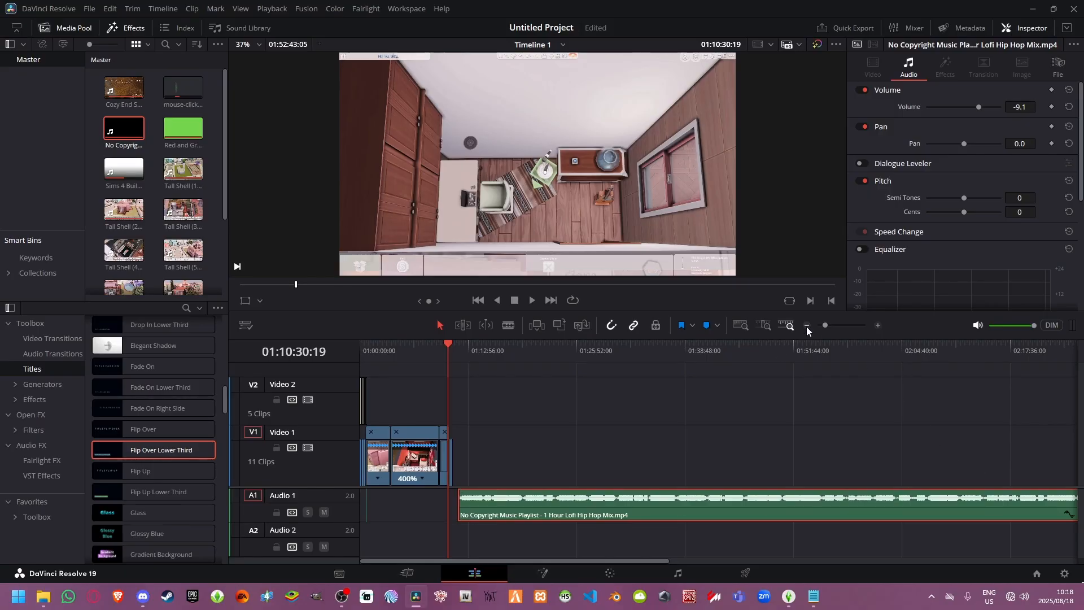
left_click(806, 325)
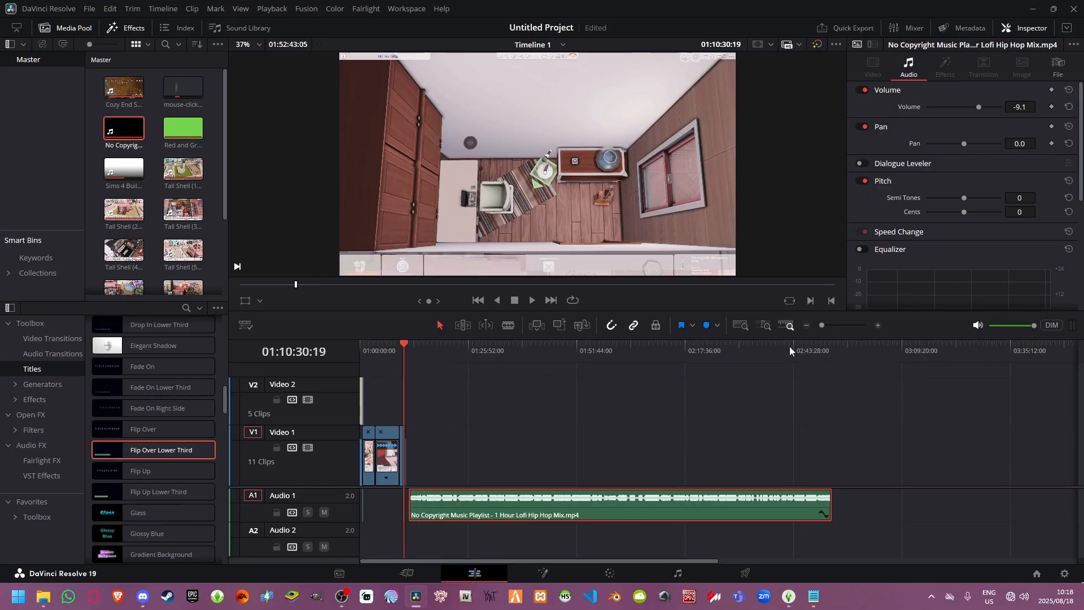
left_click_drag(827, 506, 425, 511)
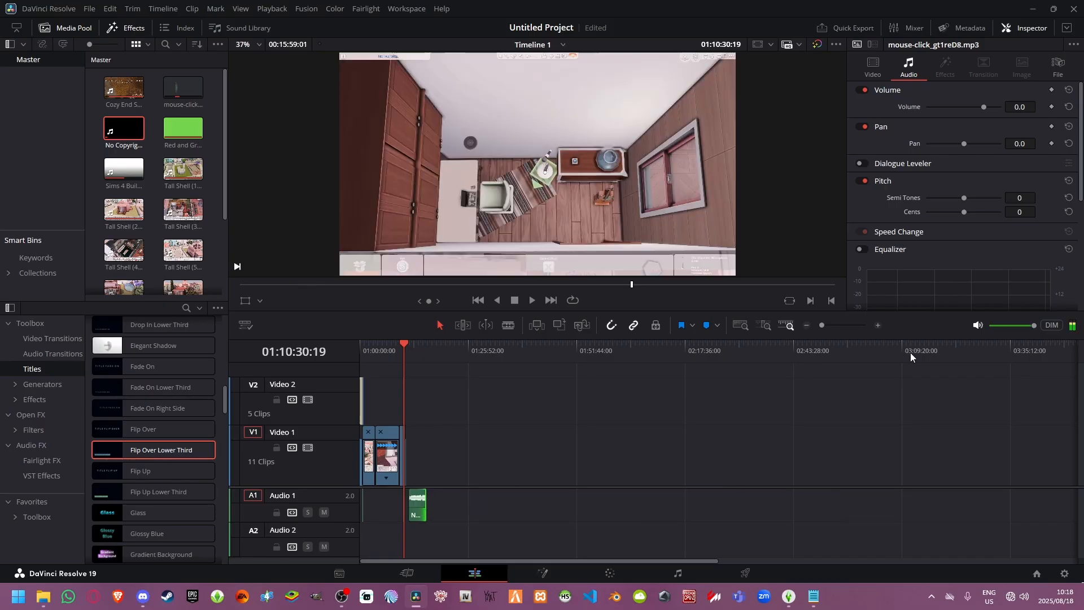
Step: Move the lofi music clip to Audio 2 at the very start of the timeline and return the playhead to 01:00:00:00
left_click(878, 326)
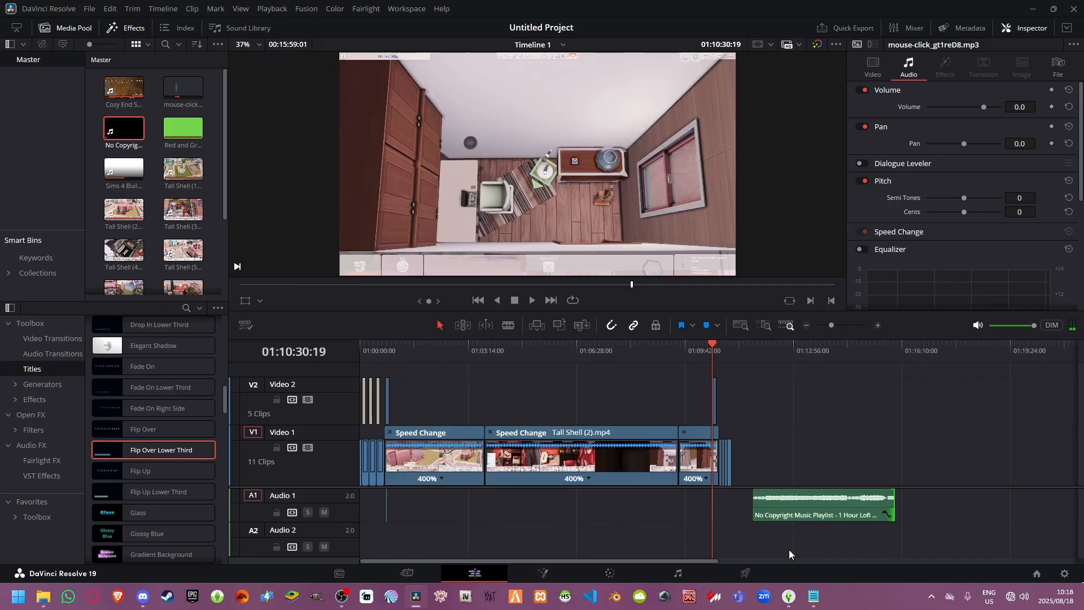
left_click_drag(802, 511, 795, 545)
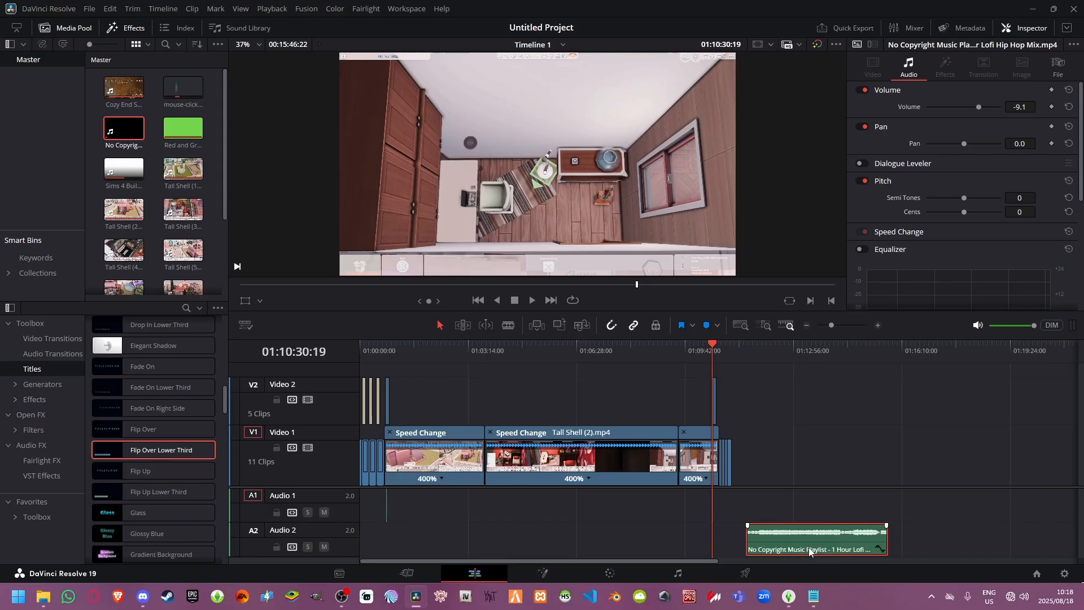
left_click_drag(801, 552, 415, 553)
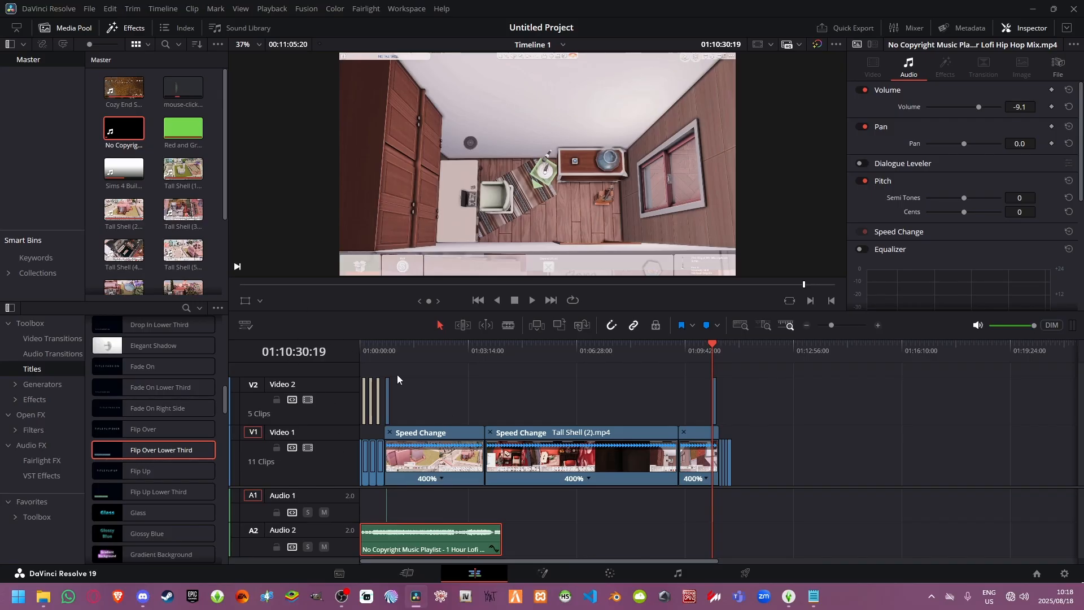
scroll(381, 548, "down", 2)
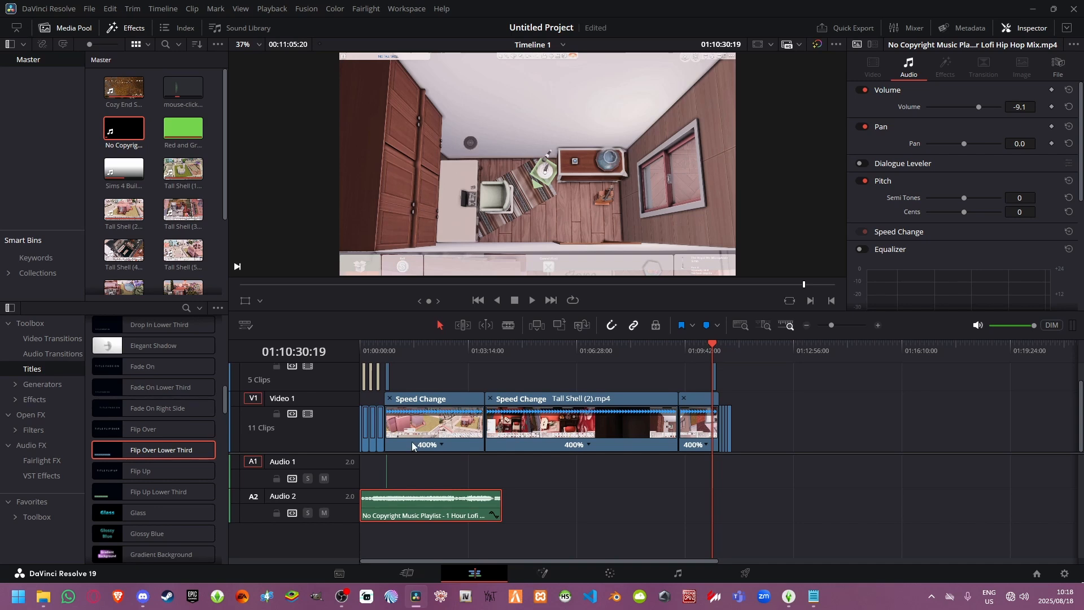
key("Home")
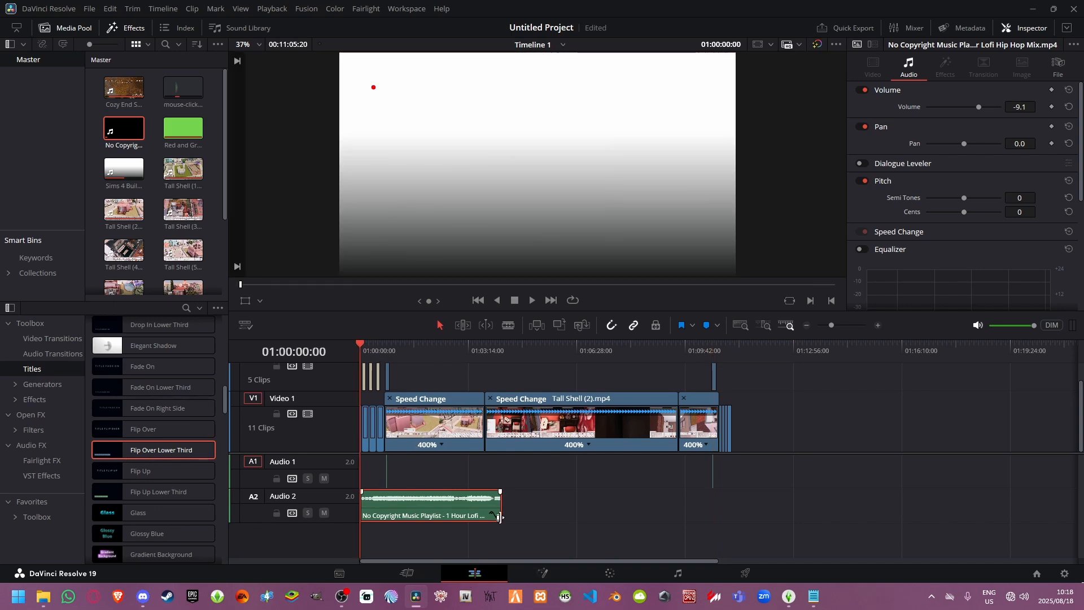
Step: Extend the end of the lofi music clip to 01:11:05:20, where the last video clip ends
left_click(878, 327)
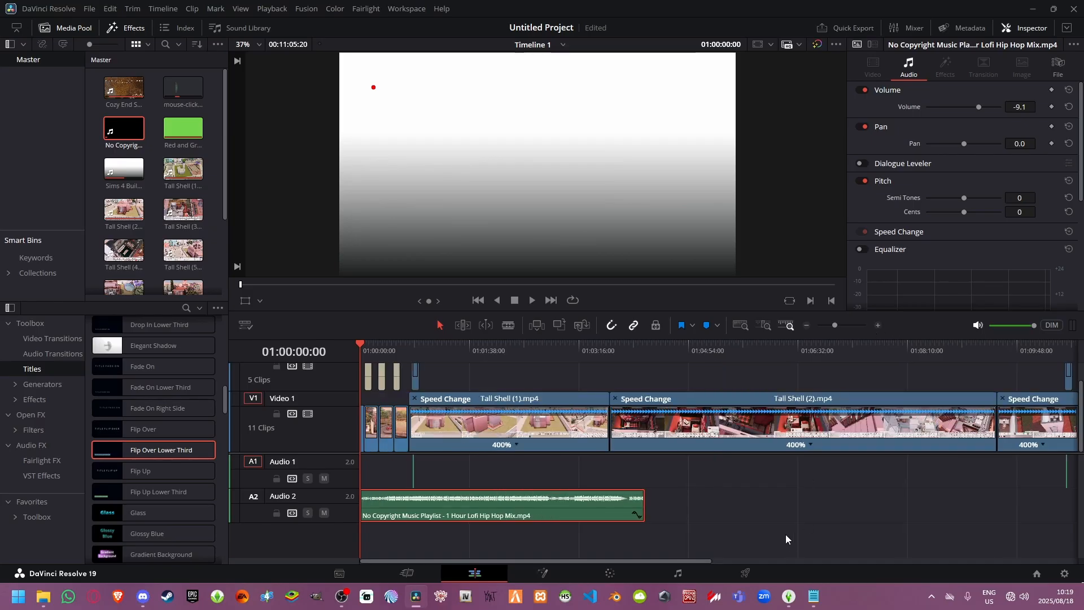
left_click_drag(643, 506, 991, 514)
left_click_drag(503, 560, 622, 560)
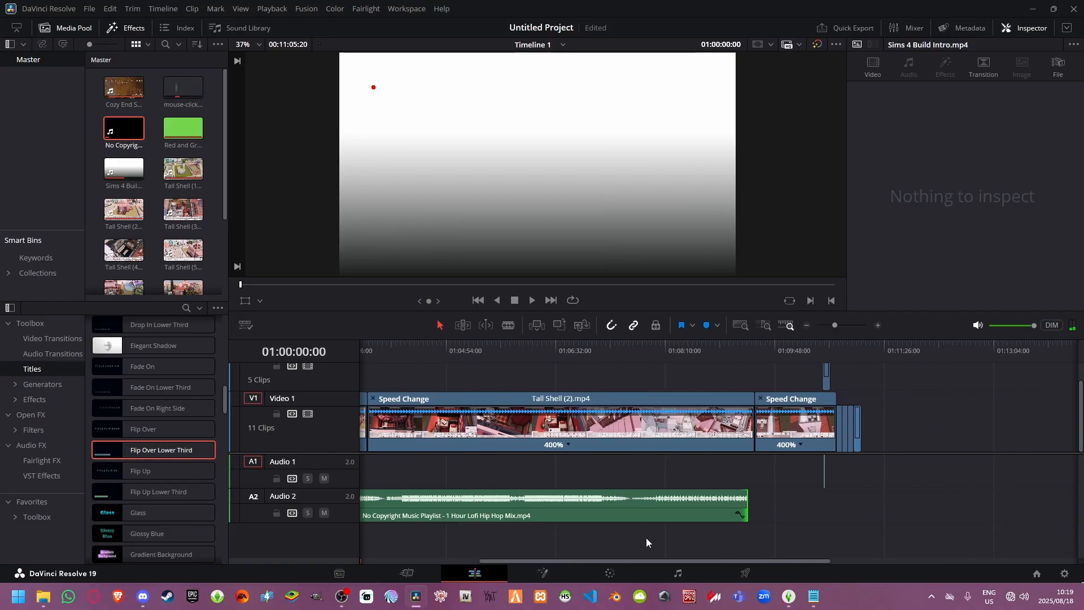
left_click(861, 353)
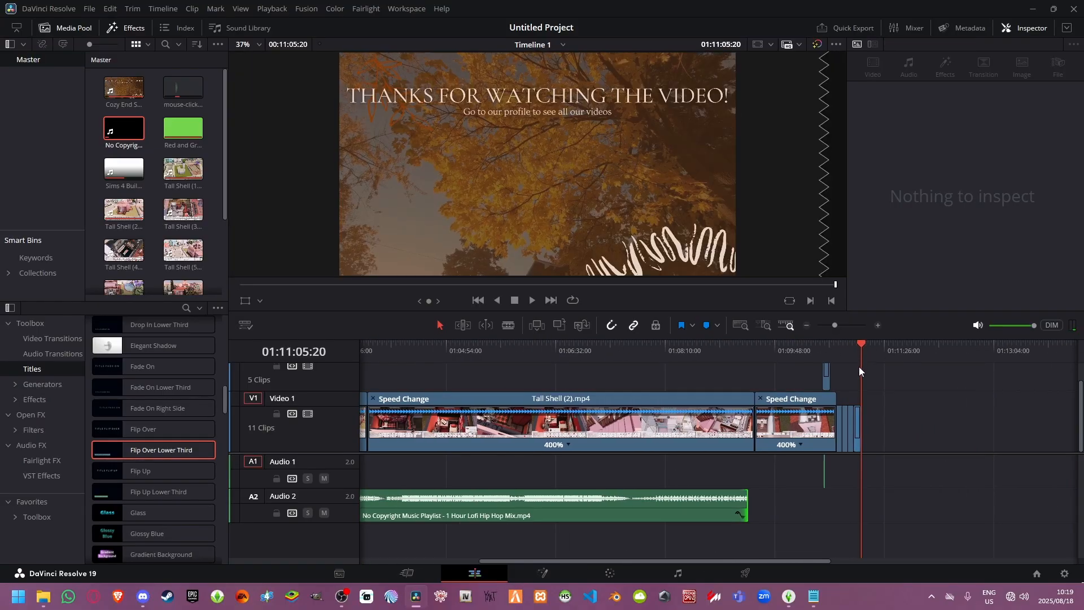
left_click_drag(747, 507, 861, 508)
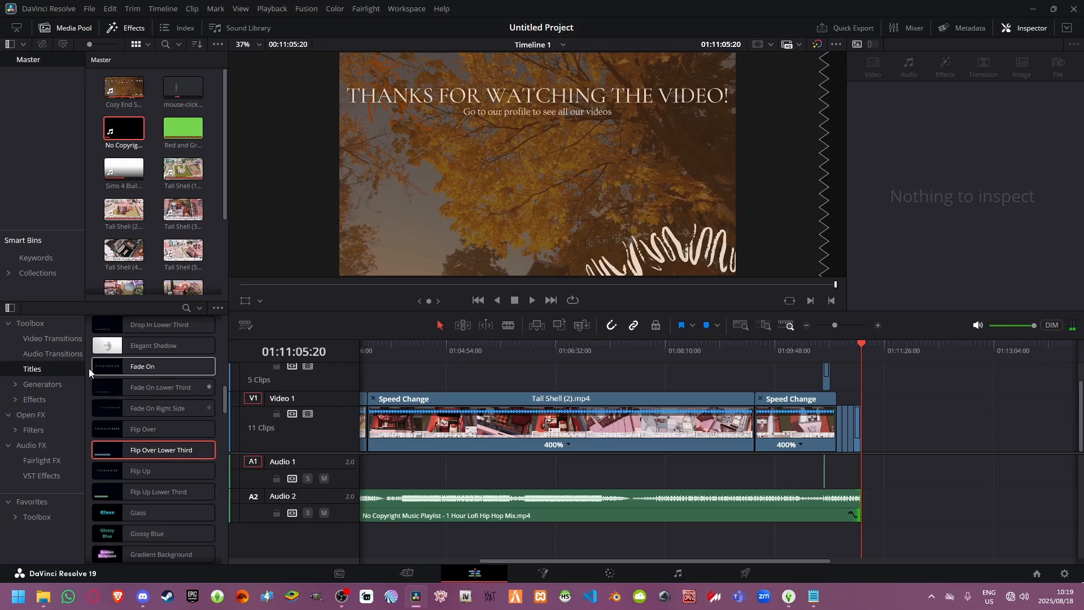
Step: Add a Cross Fade -3 dB audio transition to the end of the lofi music clip, deleting the first placement and reapplying it inside the clip
left_click(57, 353)
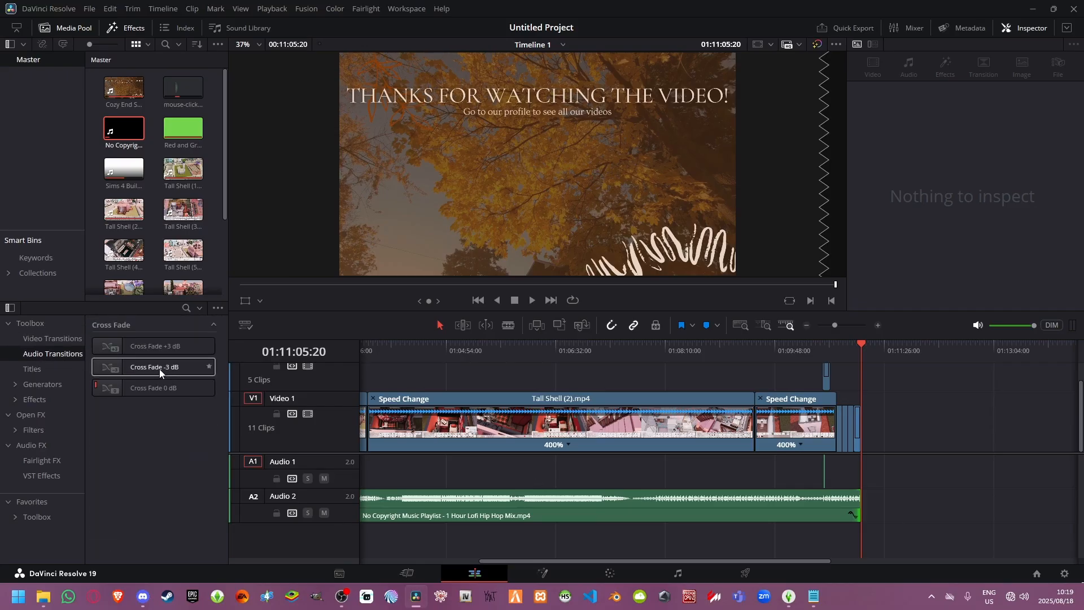
left_click_drag(159, 369, 850, 500)
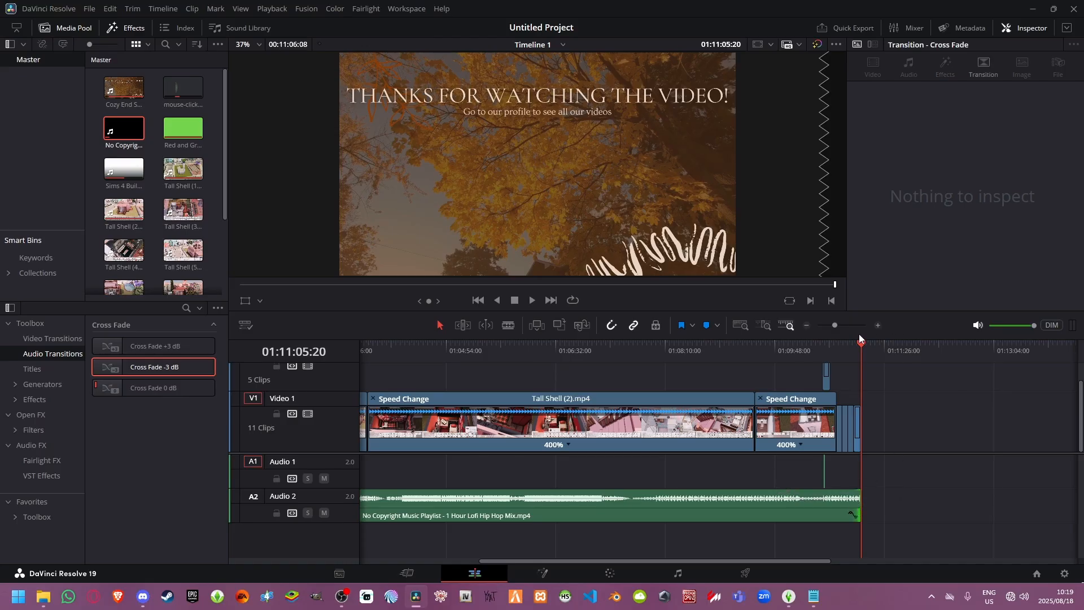
scroll(860, 339, "up", 4)
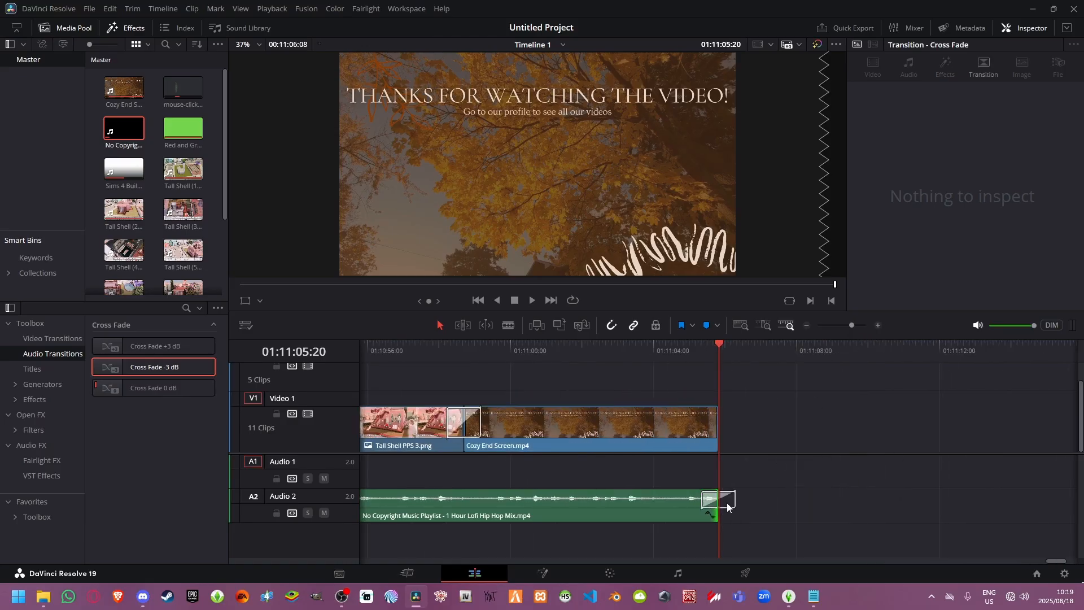
right_click(734, 496)
left_click(755, 598)
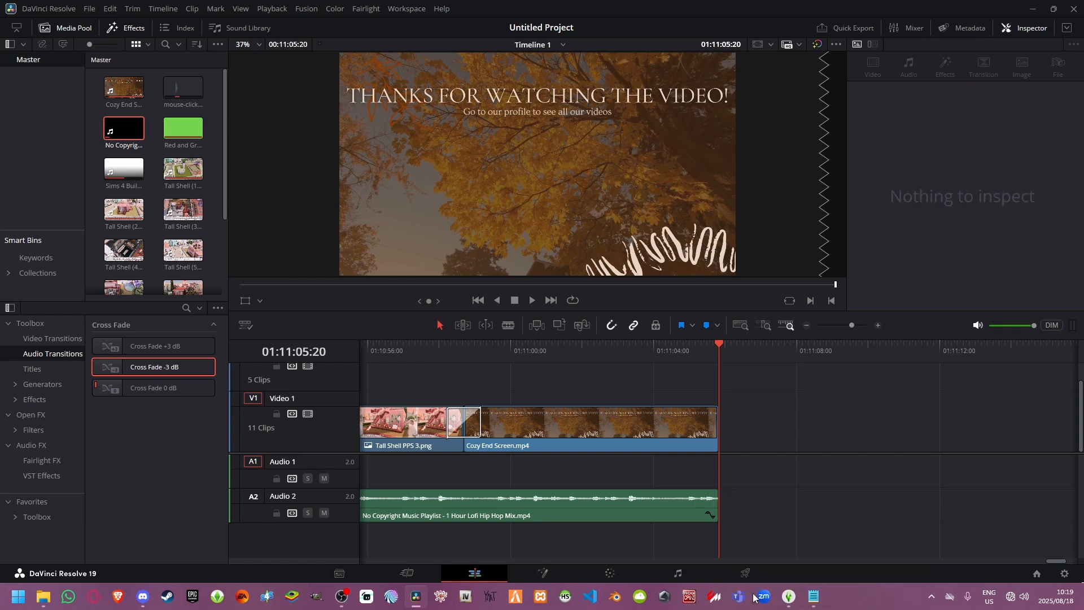
left_click_drag(129, 378, 704, 495)
mouse_move(727, 354)
left_mouse_down()
mouse_move(710, 348)
mouse_move(718, 351)
left_mouse_up()
Step: Go back to the timeline's start and add a Cross Fade -3 dB transition to the beginning of the lofi music clip
left_click_drag(1063, 563, 354, 579)
left_click_drag(386, 350, 276, 360)
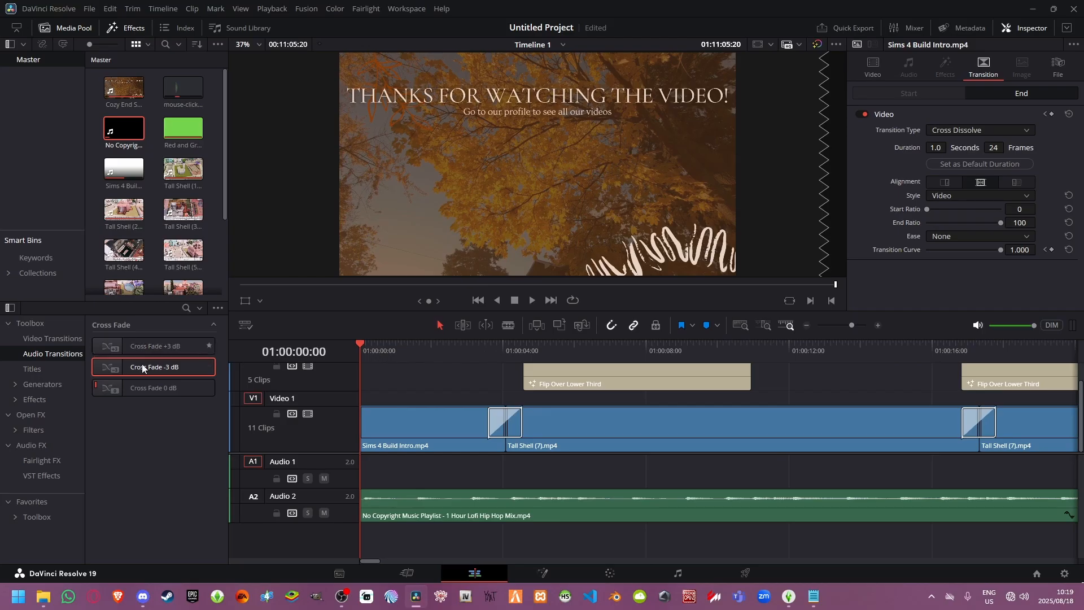
left_click_drag(150, 368, 366, 491)
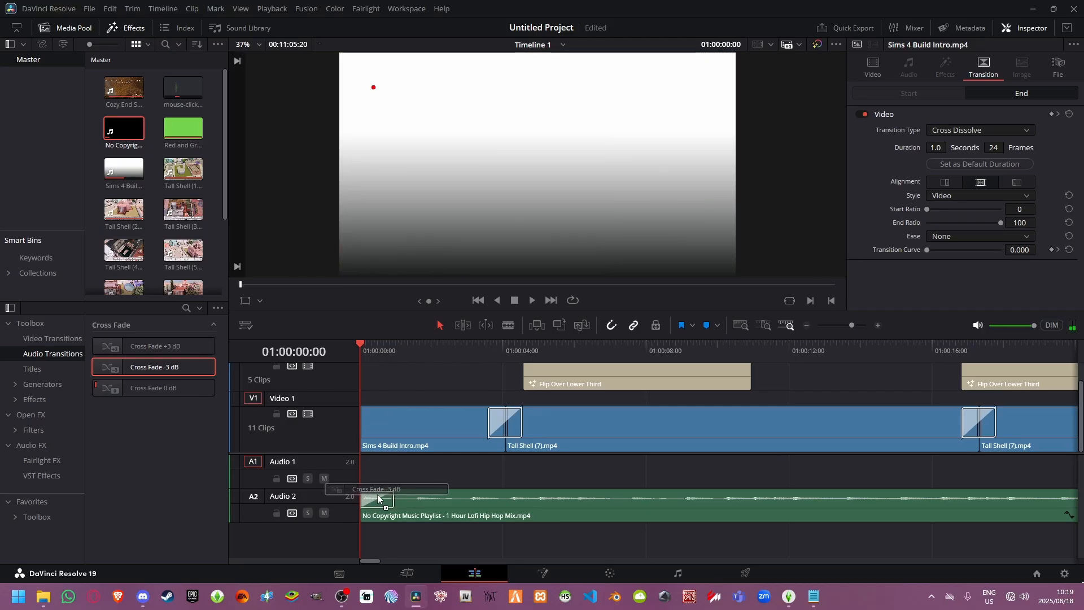
Step: Play the timeline from the start and at several quieter and louder points to check the music's volume, ending the playback around 01:06:36
left_click(807, 327)
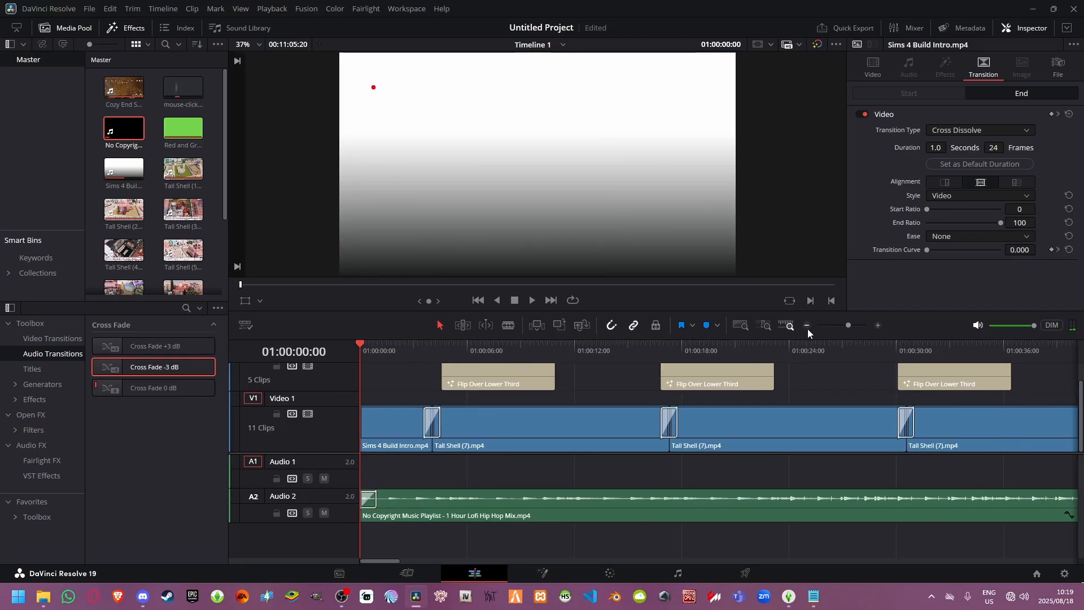
left_click(807, 327)
left_click(807, 328)
left_click(807, 328)
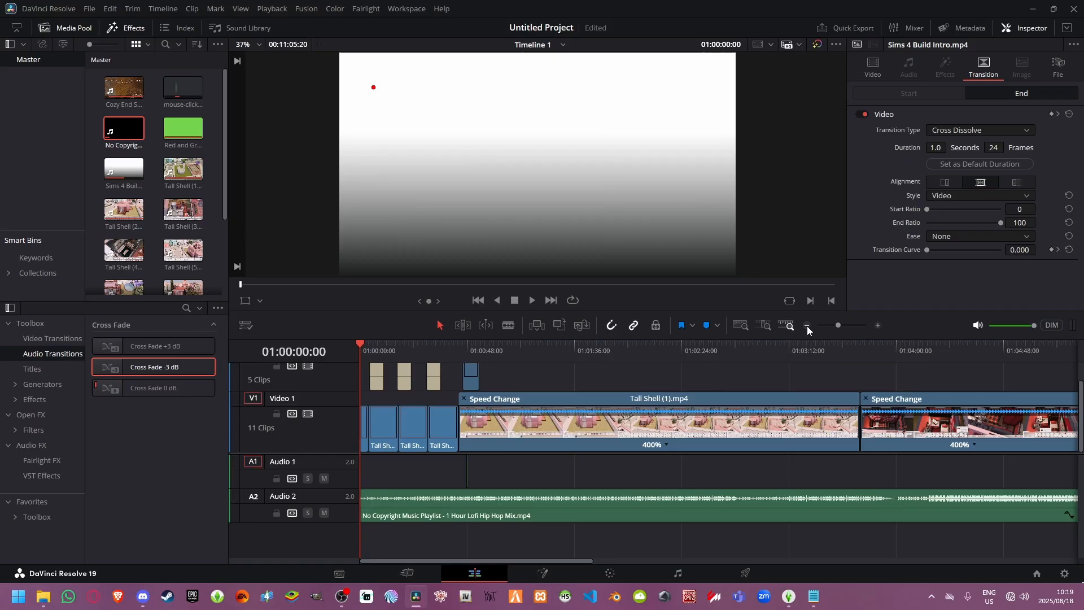
left_click(531, 301)
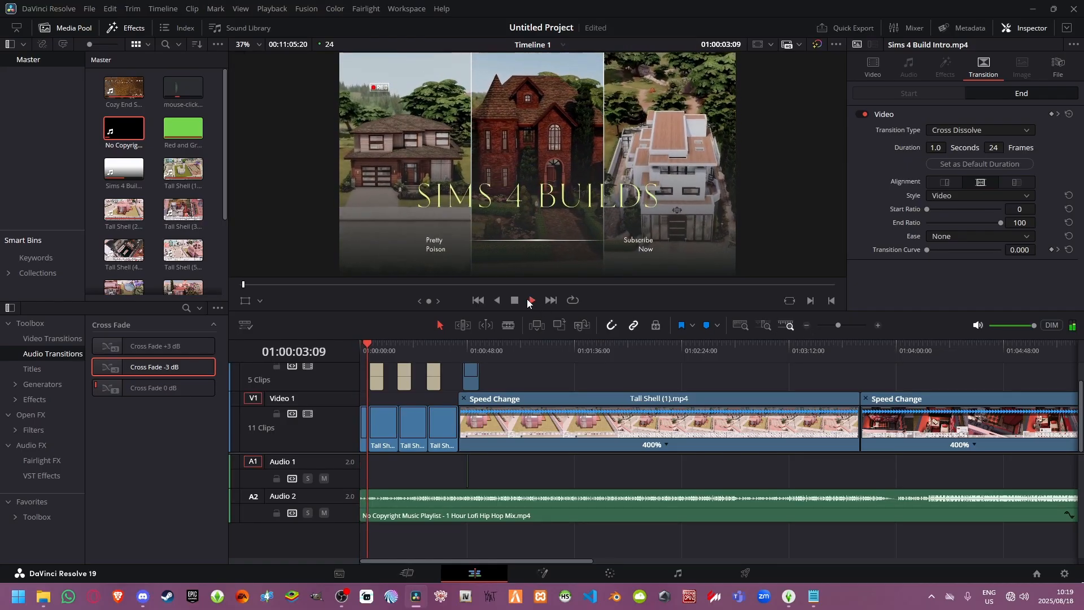
left_click(823, 347)
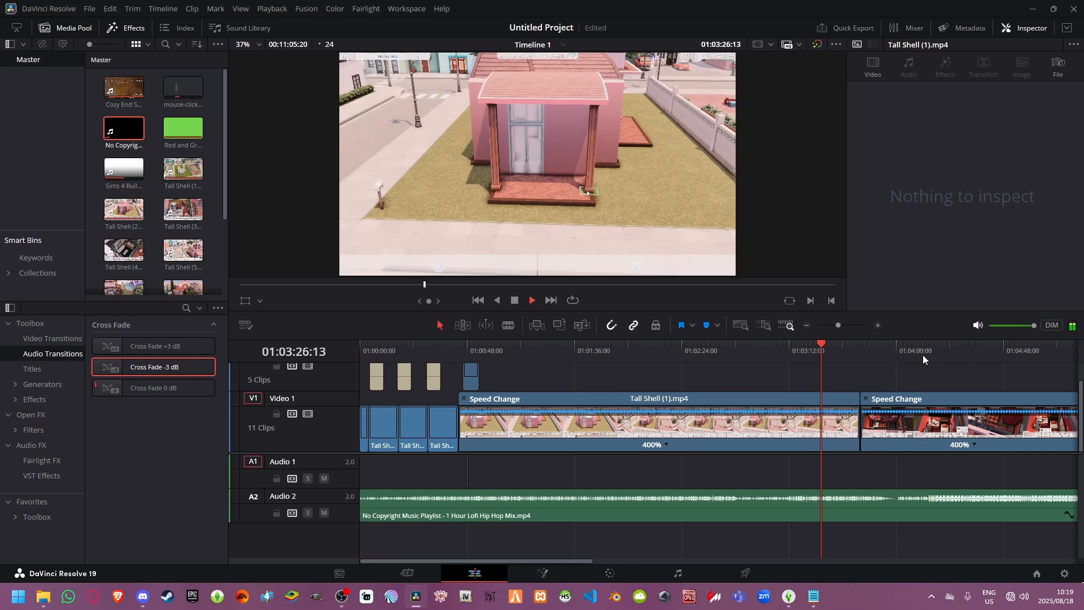
left_click(919, 352)
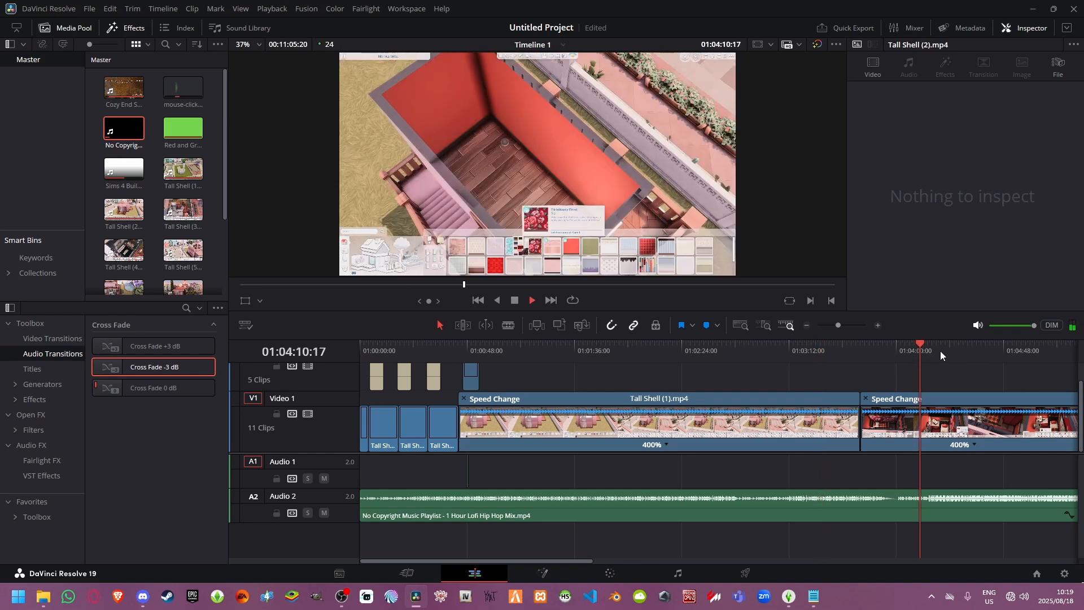
left_click(941, 351)
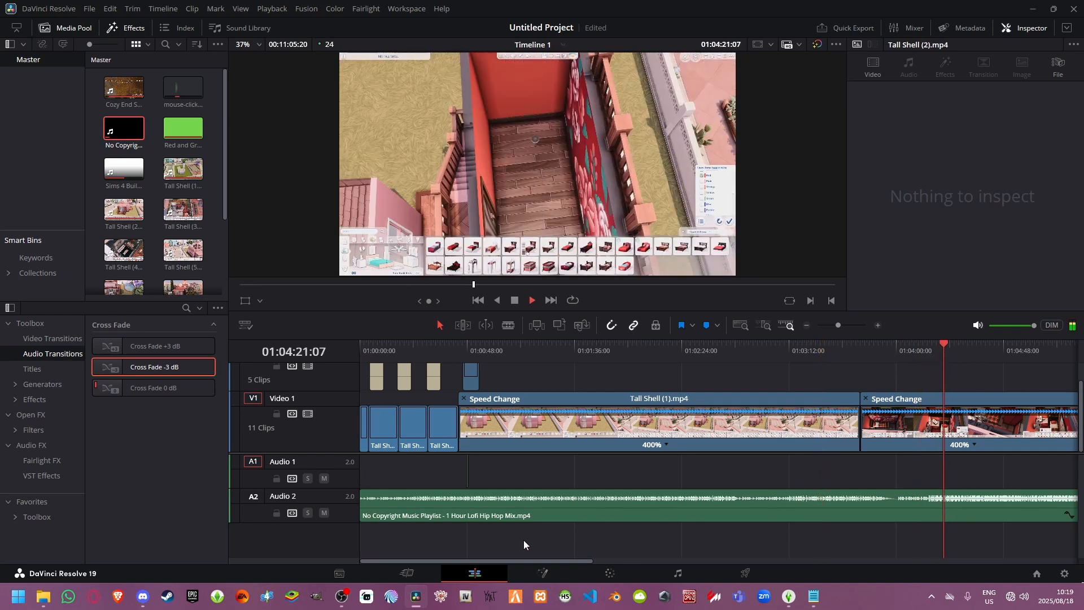
left_click_drag(489, 558, 641, 531)
left_click(779, 346)
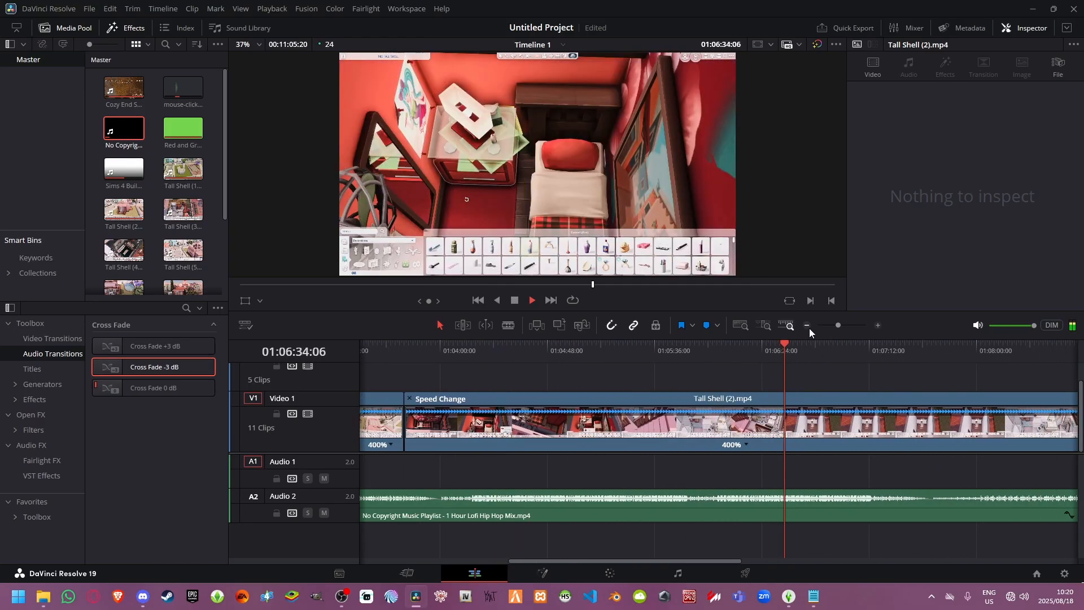
left_click(807, 326)
left_click(514, 300)
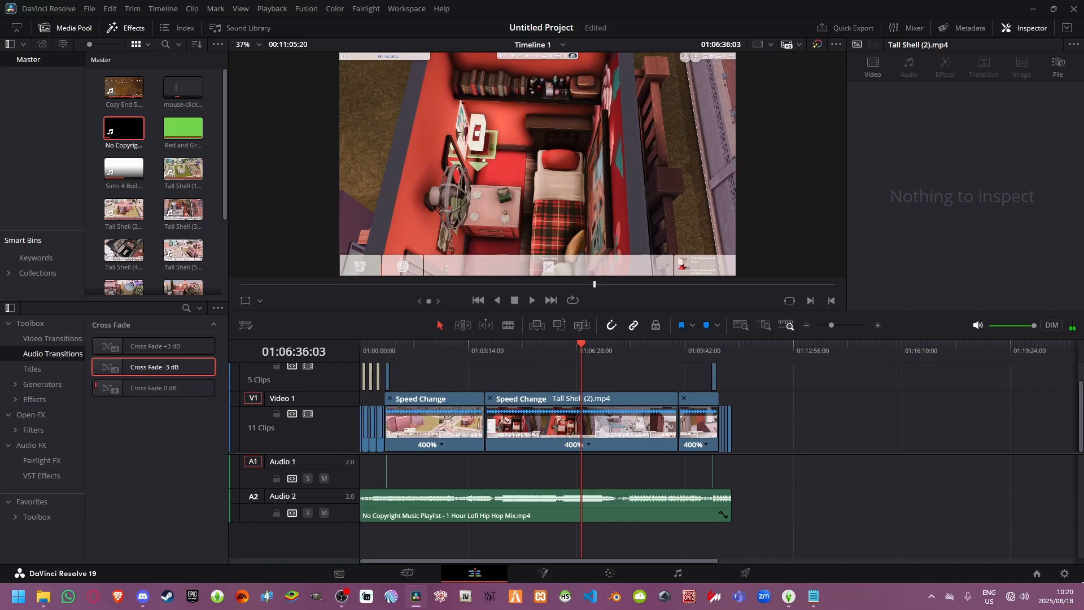
Step: Bring End Video Voiceover.mp4 from File Explorer onto Video 1 and Audio 1, in the empty space after the last clip
key("alt+Tab")
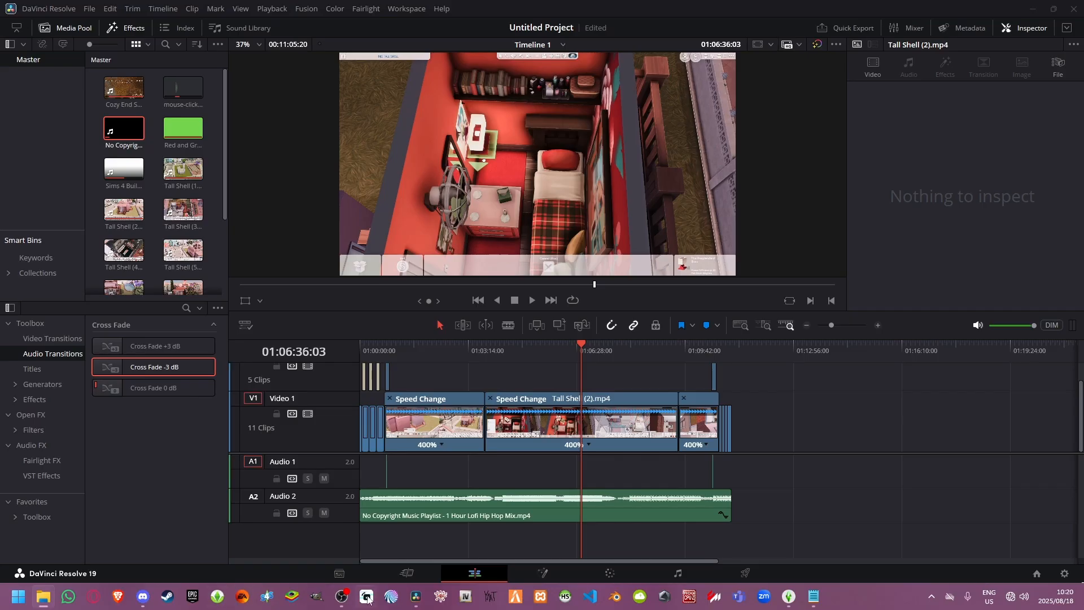
mouse_move(342, 596)
left_click_drag(610, 441, 778, 434)
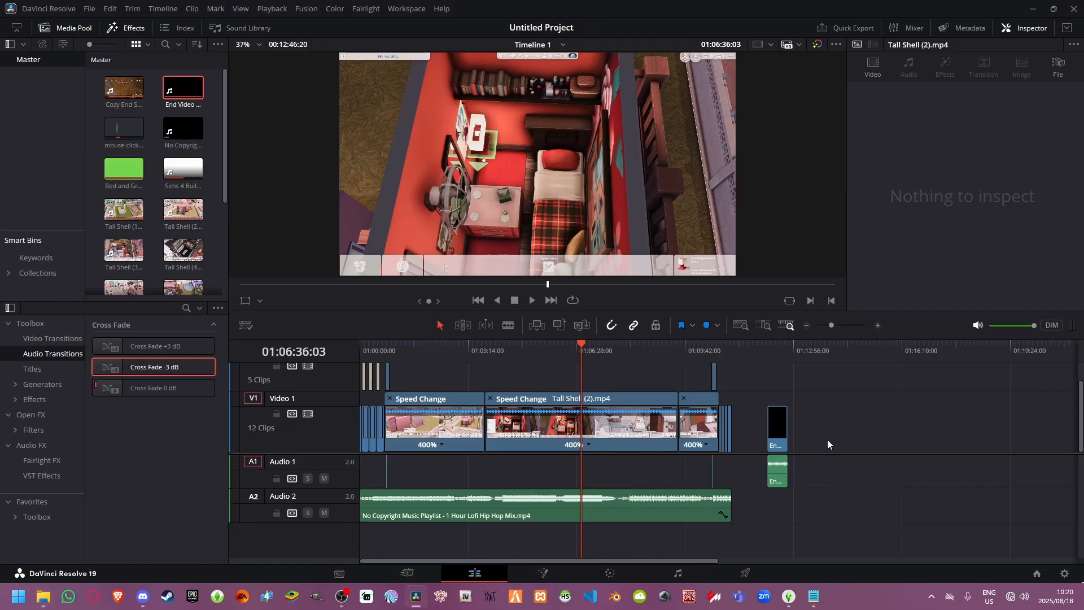
Step: Unlink the End Video Voiceover clip's video from its audio and delete the video part
right_click(780, 433)
left_click(801, 425)
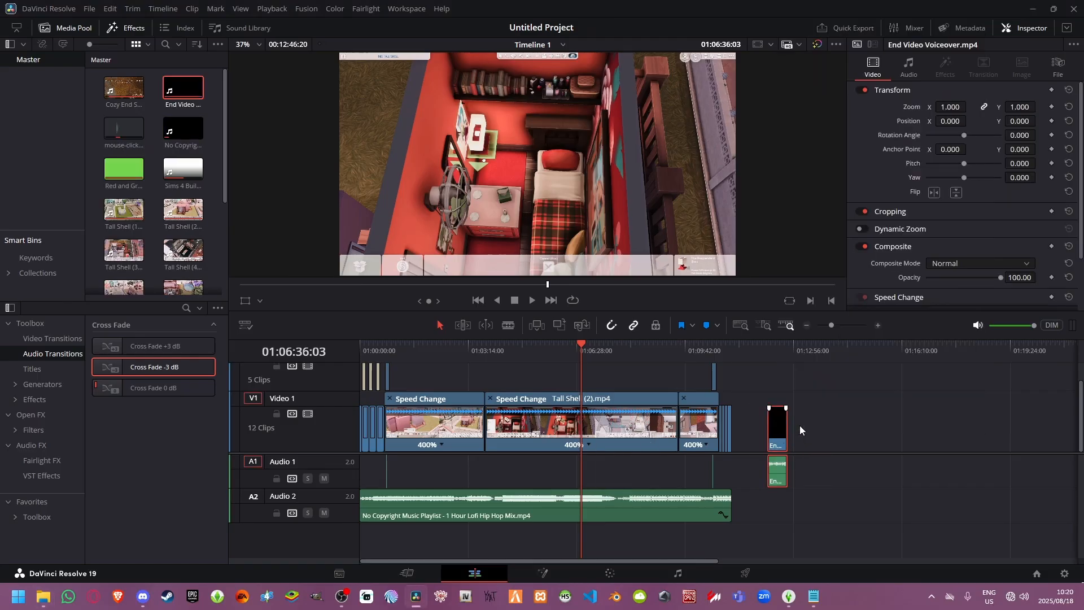
left_click(799, 425)
left_click(776, 423)
right_click(775, 422)
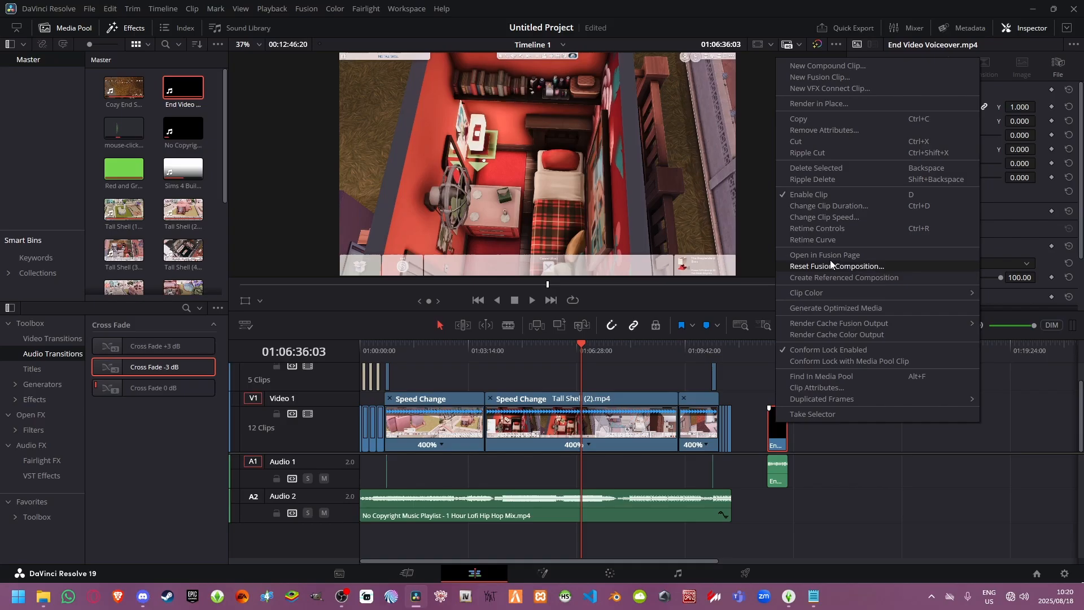
left_click(825, 168)
Step: Move the End Video Voiceover audio earlier on Audio 1 so that it starts with the Cozy End Screen clip
left_click(877, 325)
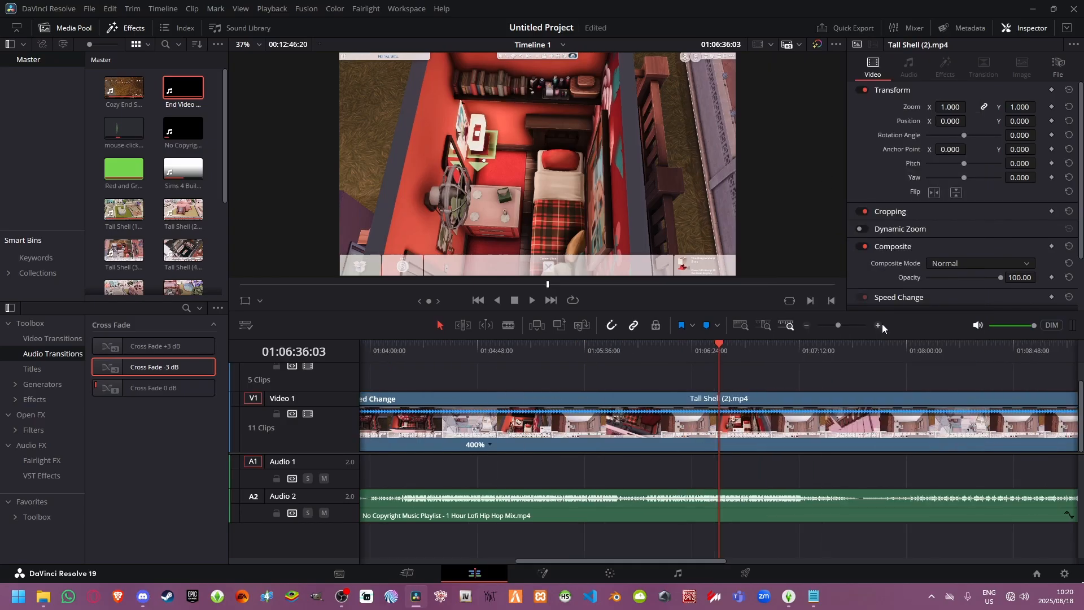
left_click_drag(625, 564, 861, 538)
left_click_drag(875, 470, 724, 470)
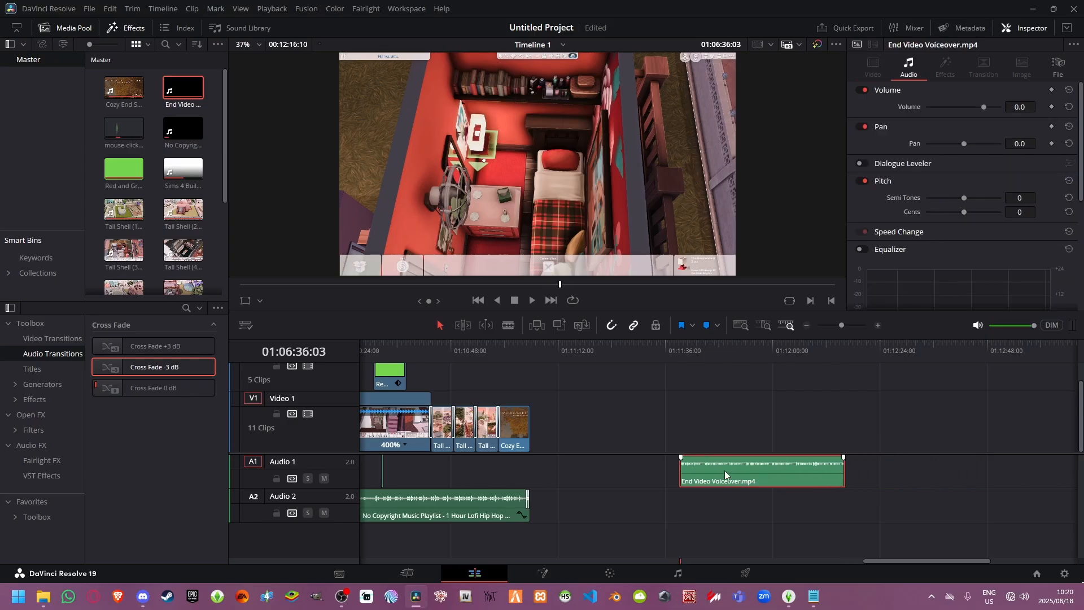
left_click_drag(912, 560, 864, 560)
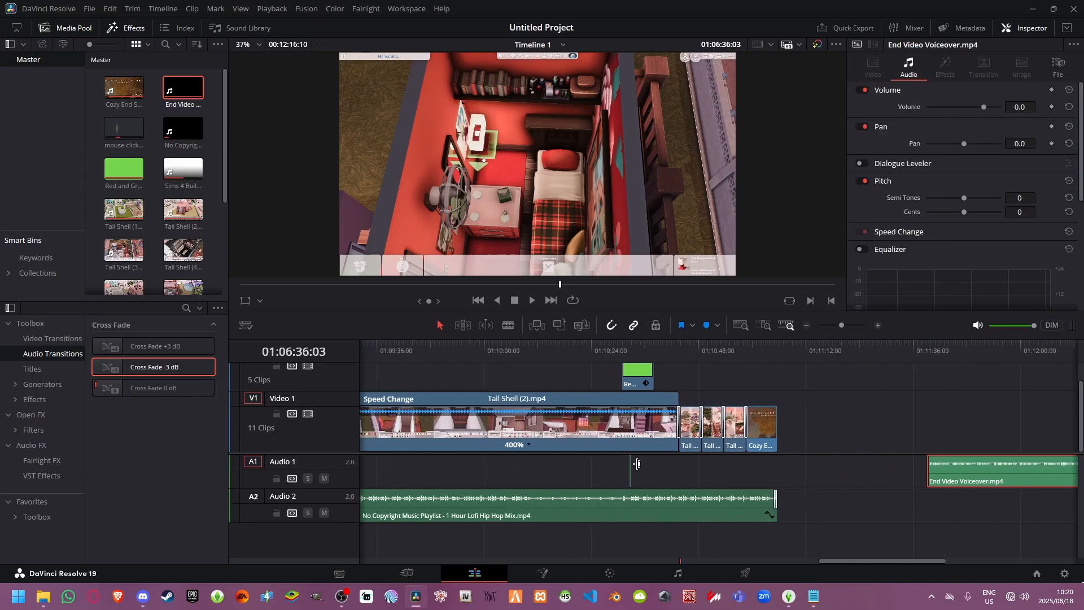
left_click_drag(985, 470, 806, 471)
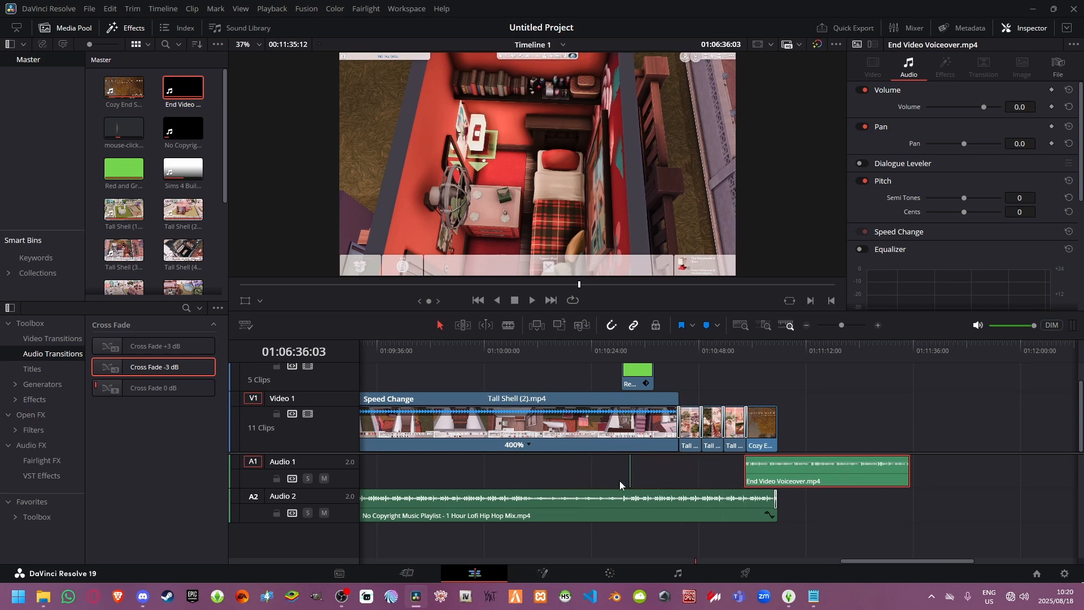
Step: Move the End Video Voiceover audio to a new Audio 3 track so that it ends at 01:10:43:17, where the first still image starts
left_click_drag(964, 454, 963, 407)
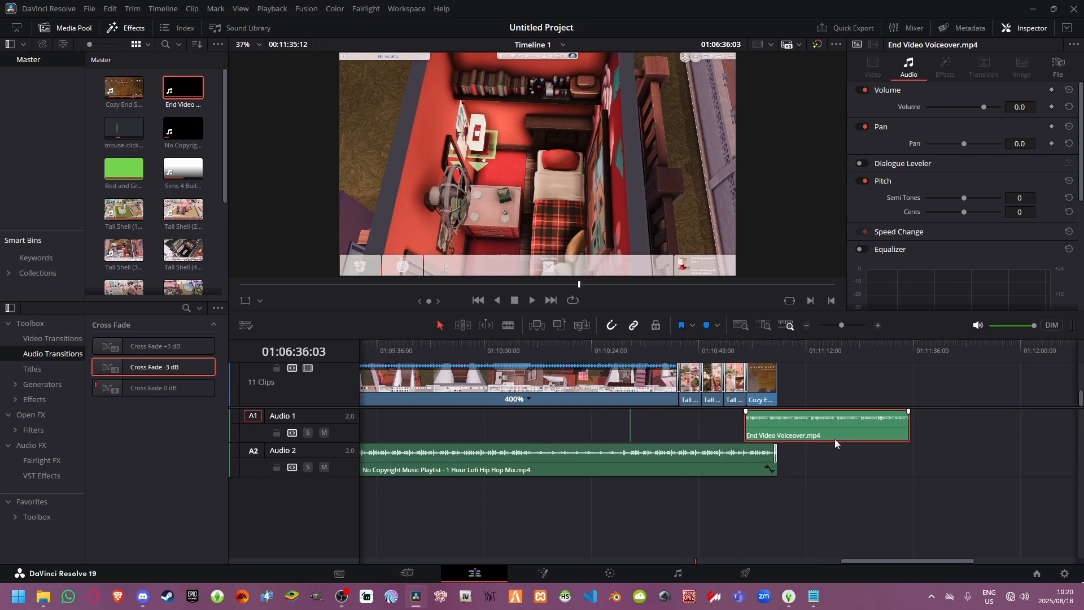
left_click_drag(835, 439, 663, 477)
left_click_drag(670, 346, 680, 347)
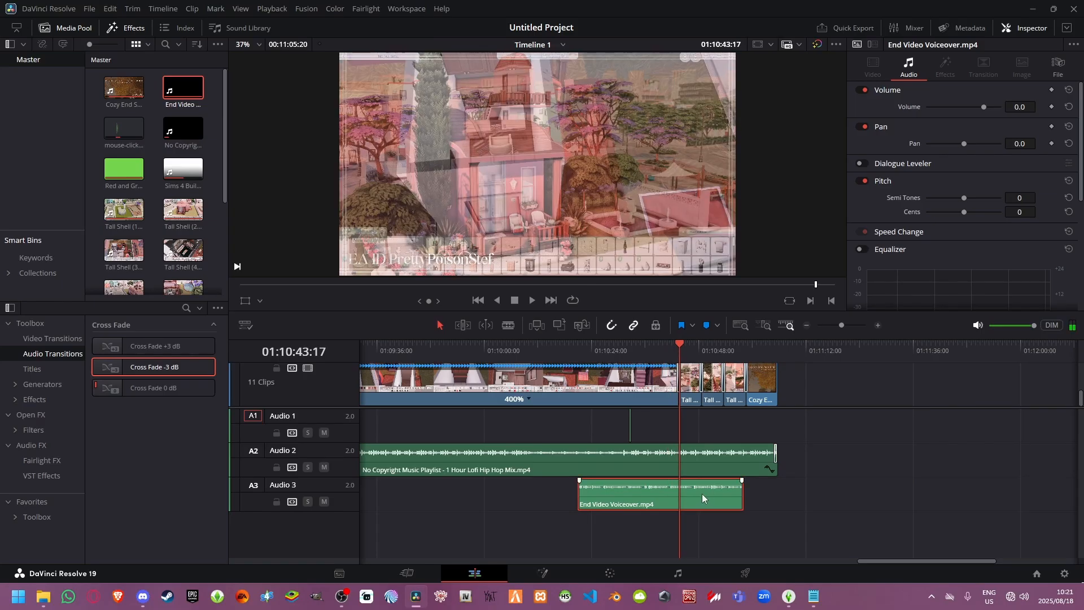
left_click_drag(702, 494, 637, 497)
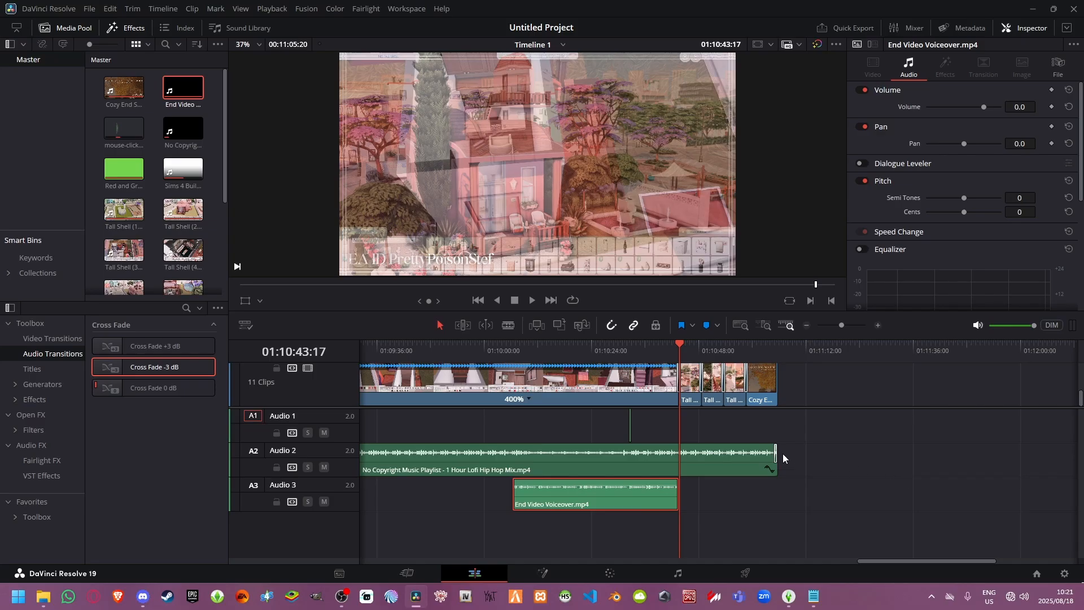
Step: Play the timeline from the voiceover's start at 01:10:06:10 for about two seconds to hear it against the music
left_click(514, 349)
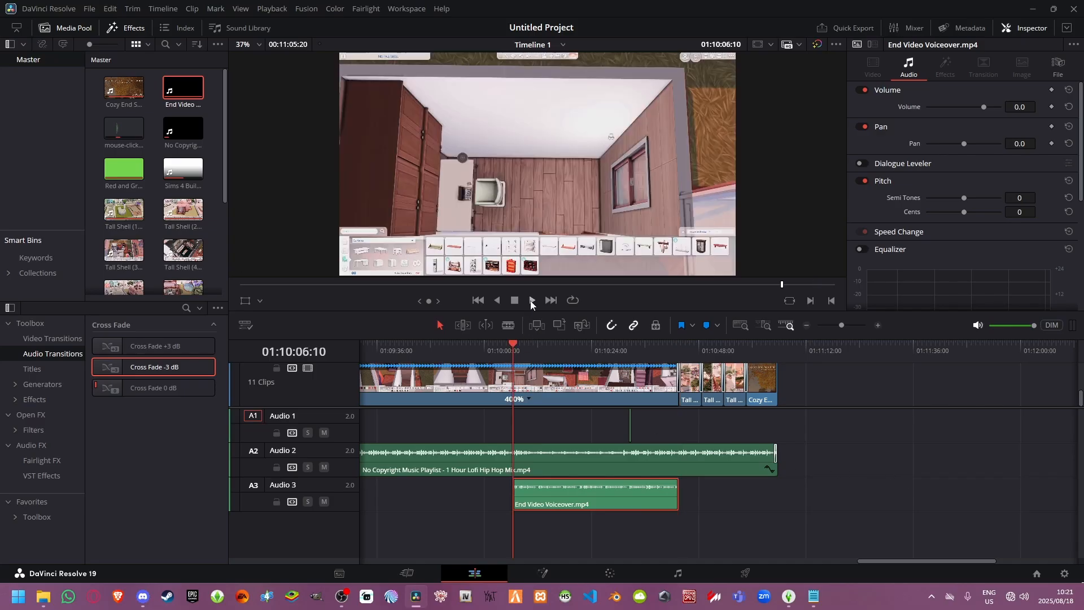
left_click(531, 301)
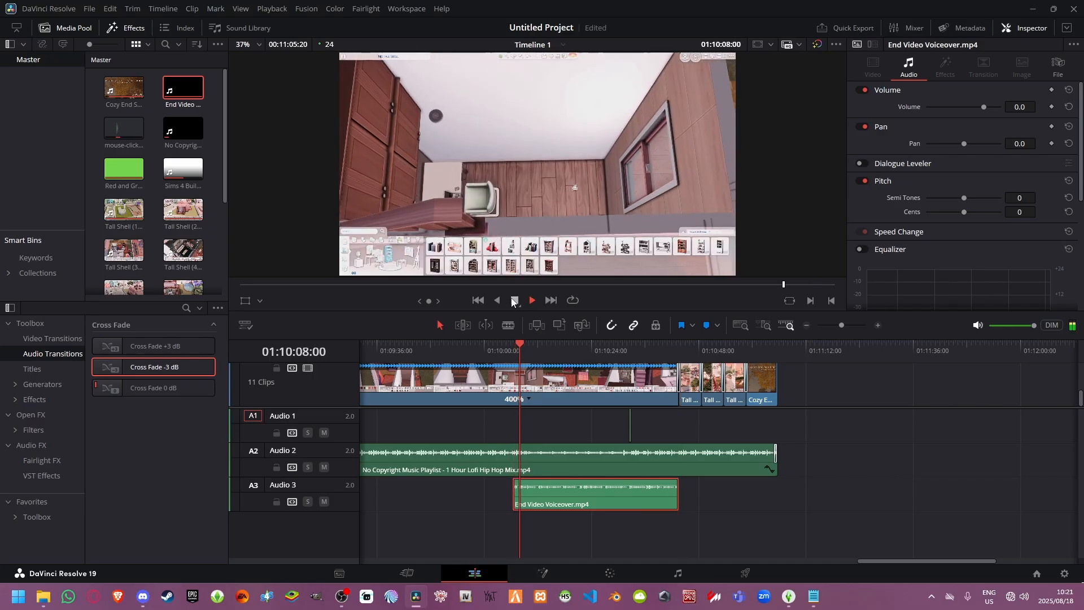
left_click(514, 301)
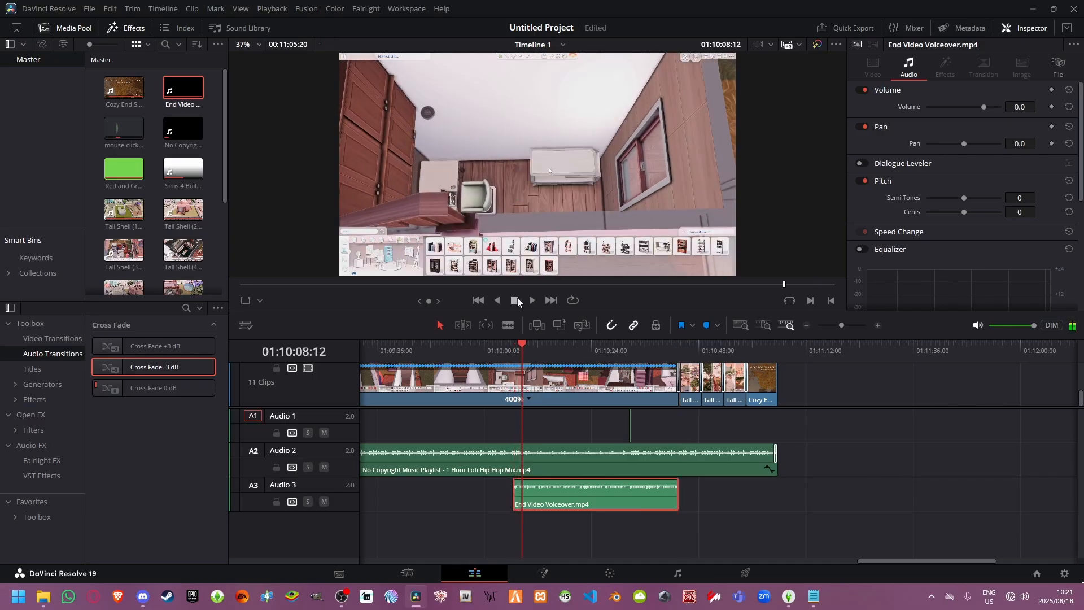
Step: Split the music clip on Audio 2 at the voiceover's start, 01:10:06:10, and near its end
left_click(507, 325)
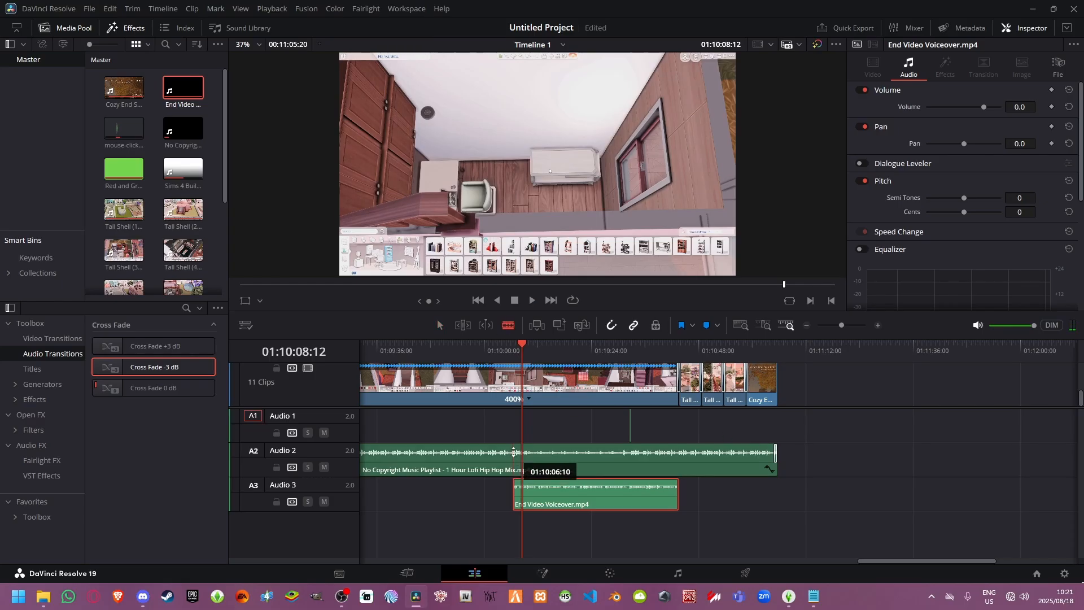
left_click(512, 451)
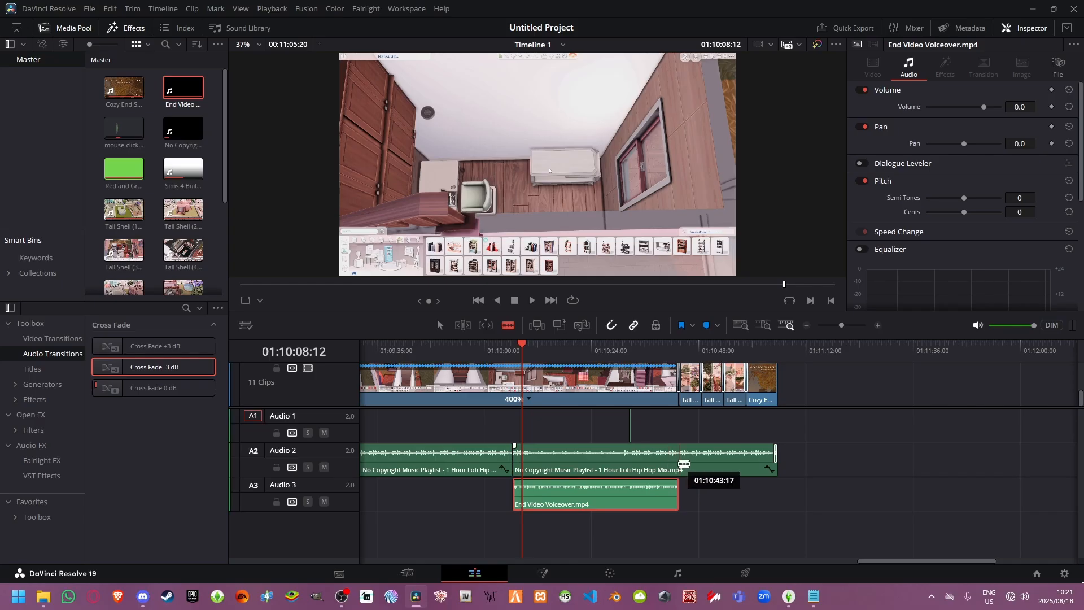
left_click(677, 465)
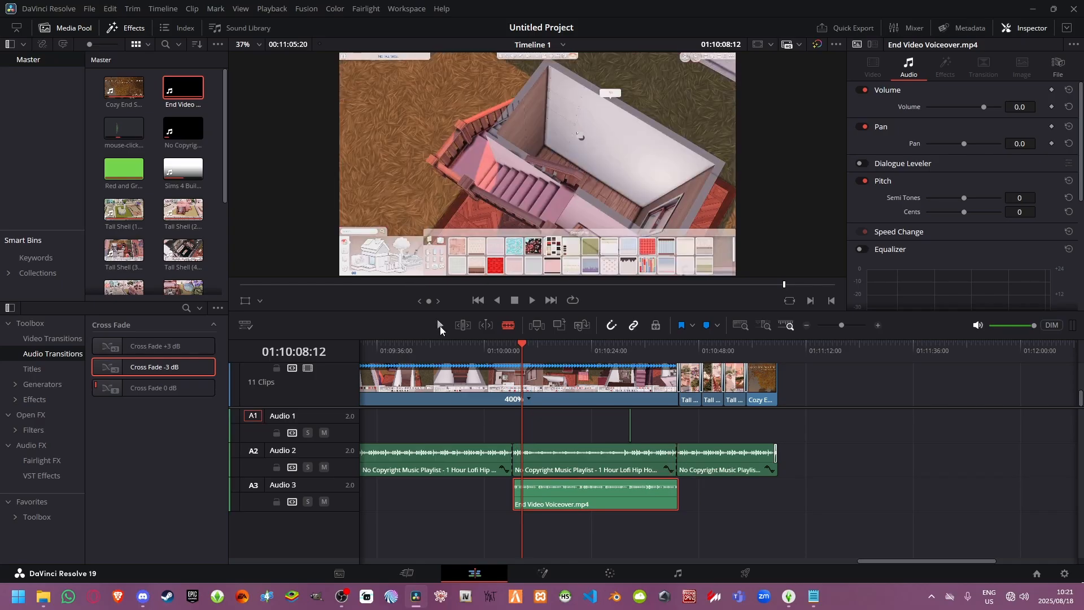
left_click(440, 326)
Step: Add a Cross Fade -3 dB transition to both cuts in the Audio 2 music around the voiceover
left_click(879, 325)
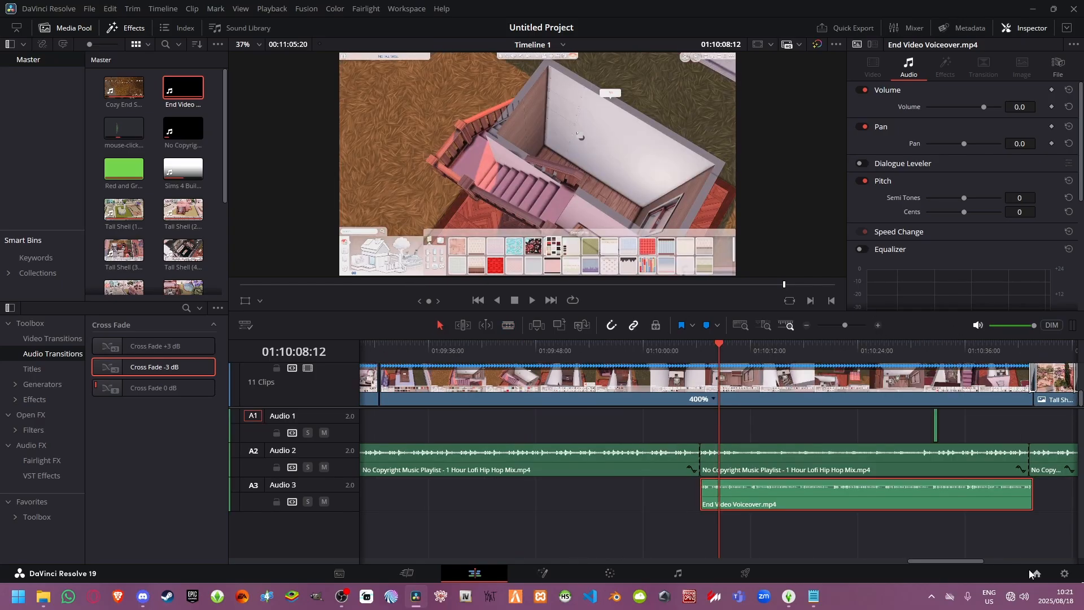
left_click_drag(959, 562, 972, 563)
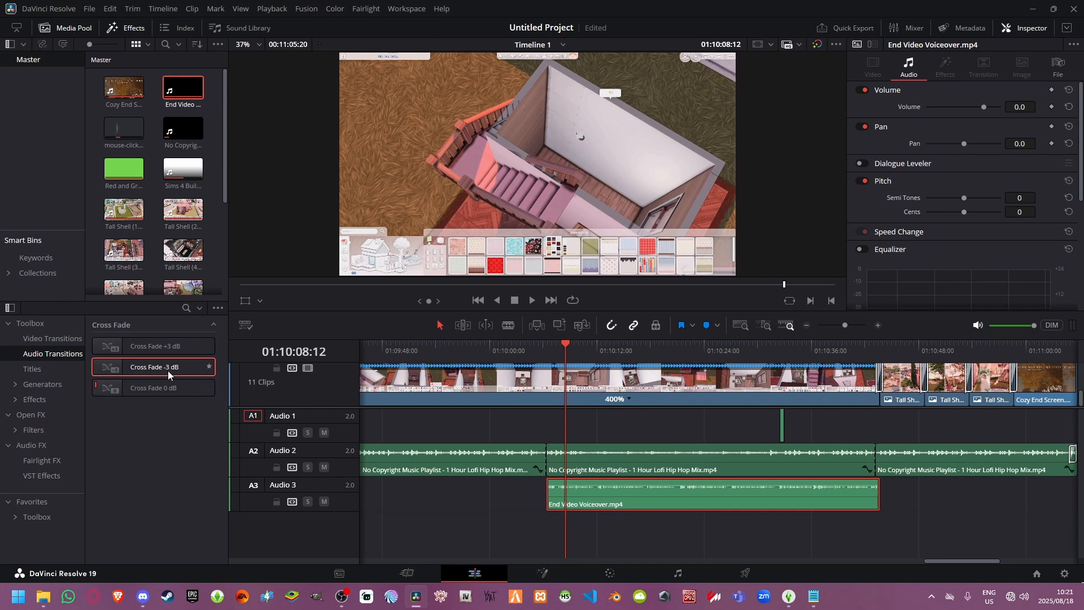
left_click_drag(168, 370, 547, 455)
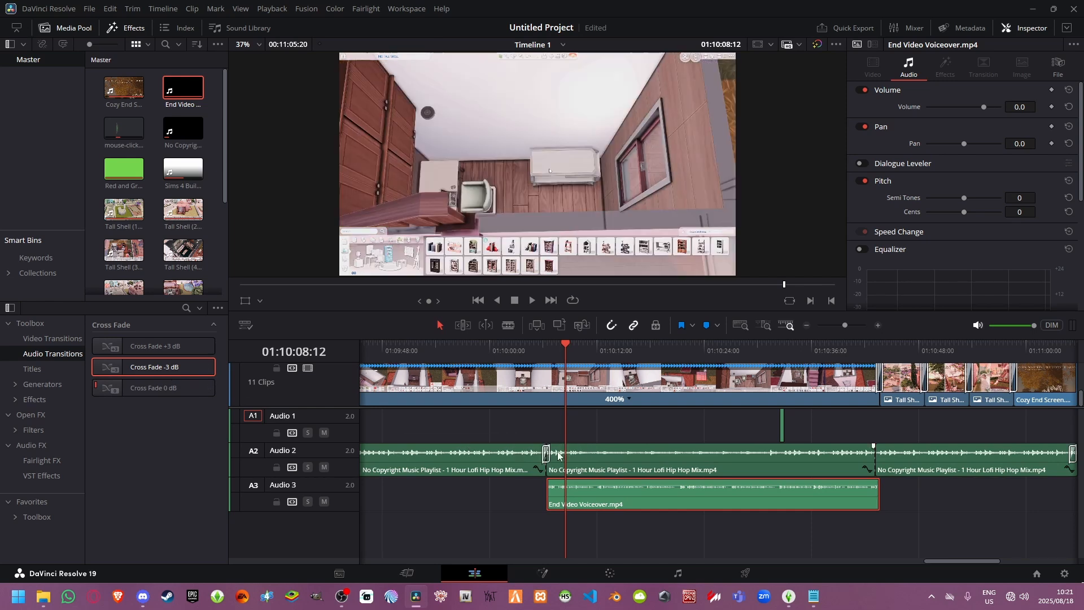
left_click_drag(202, 378, 874, 461)
Step: Roll the second music cut on Audio 2 slightly forward to the voiceover's end at 01:10:43:17
left_click_drag(872, 347, 880, 347)
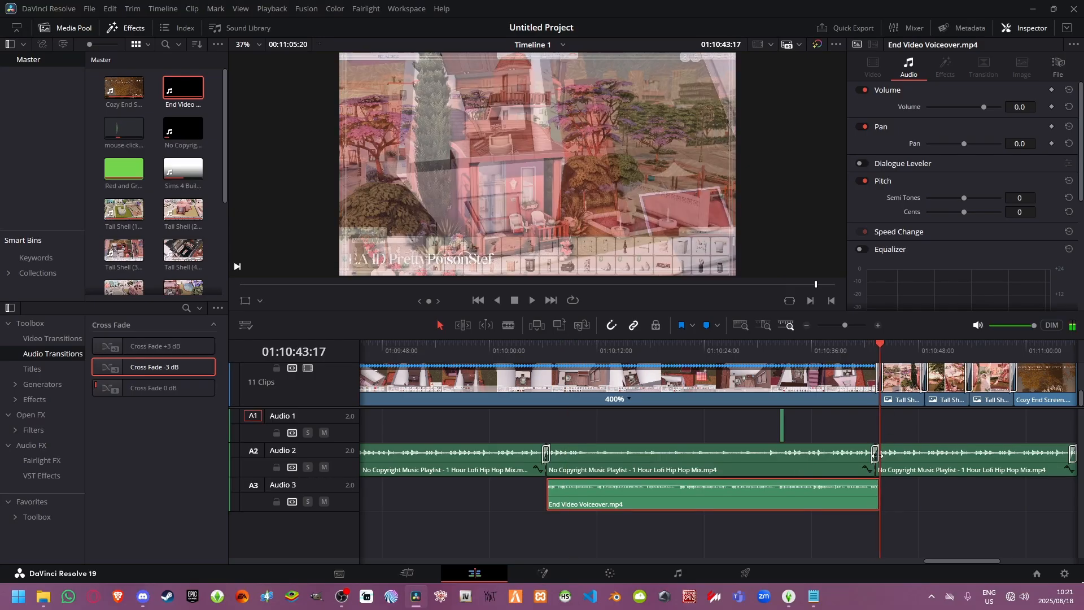
left_click(877, 454)
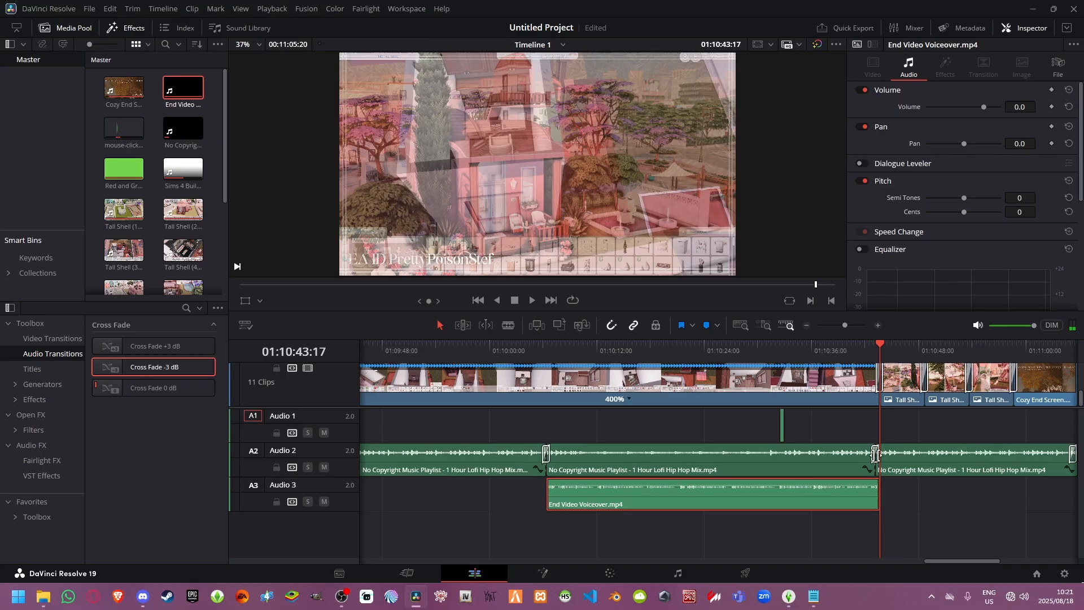
left_click(876, 454)
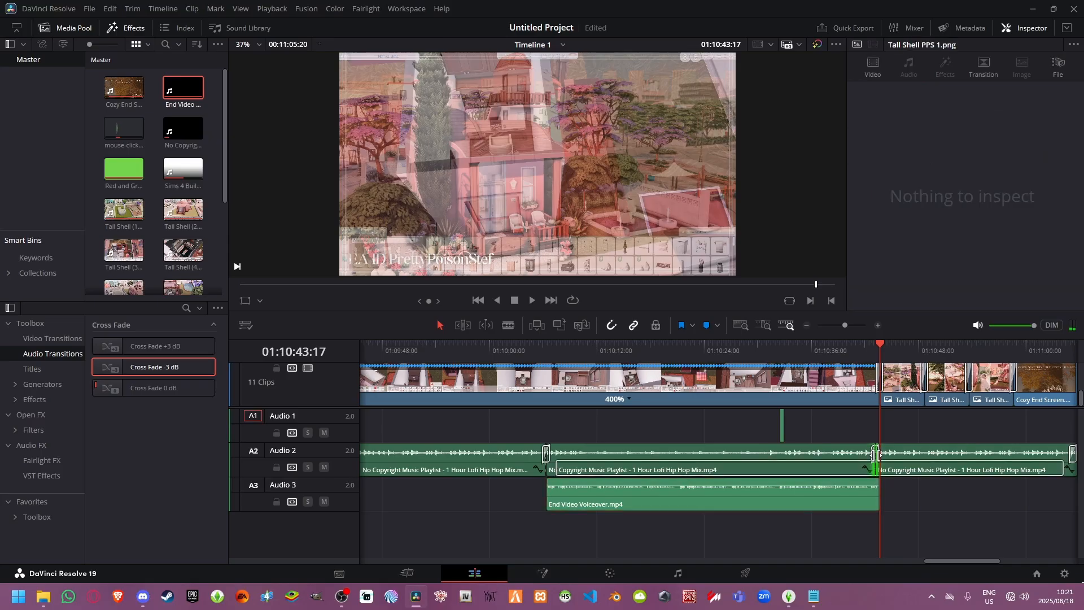
left_click_drag(876, 455, 881, 455)
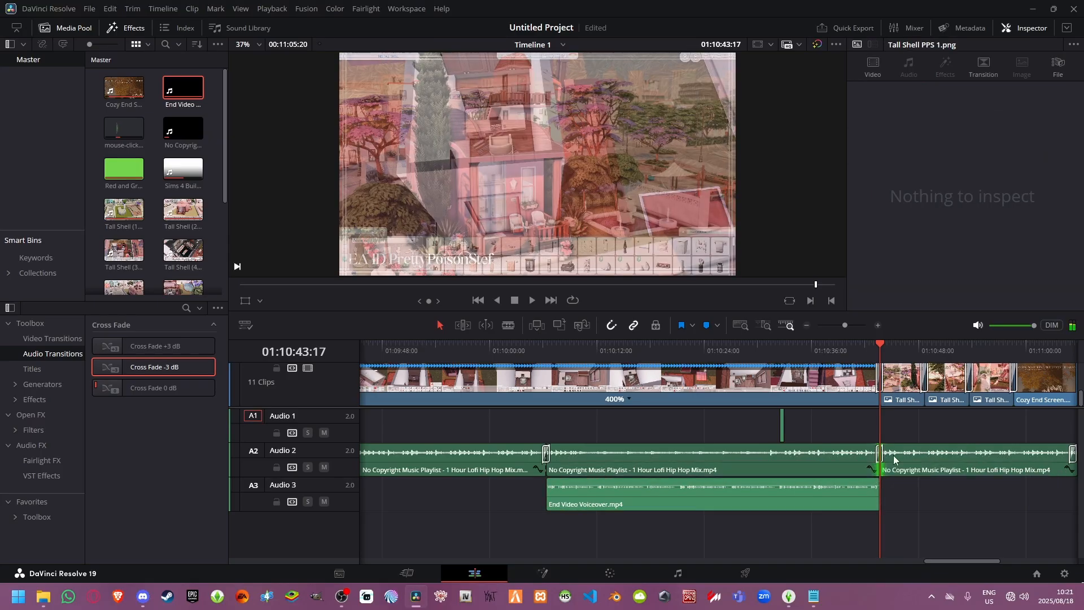
Step: Lower the volume of the music segment above the voiceover and play from 01:10:04:13 to check the balance
left_click(715, 353)
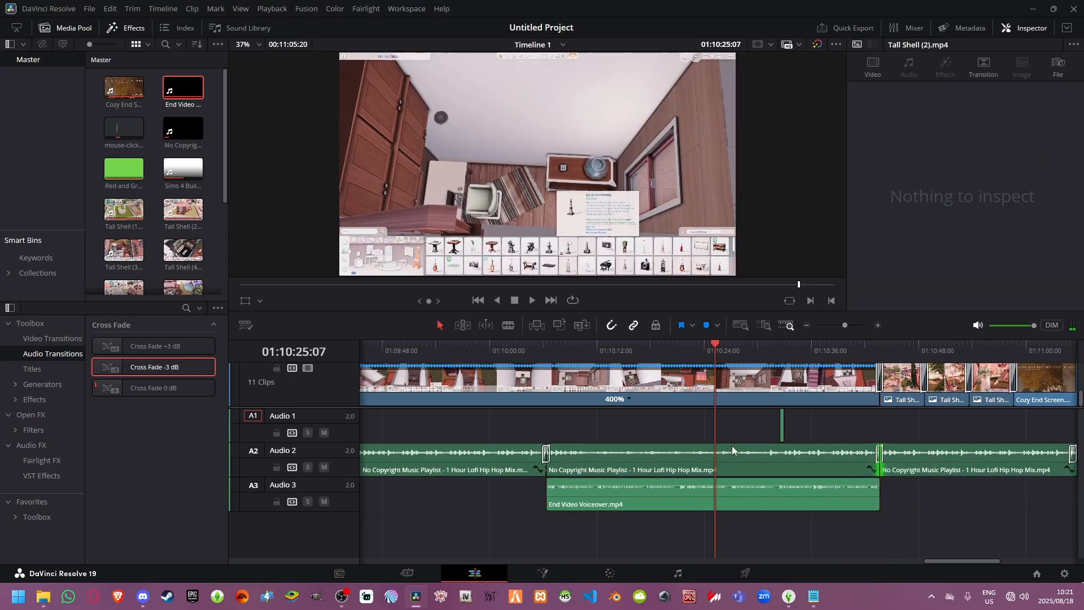
mouse_move(729, 453)
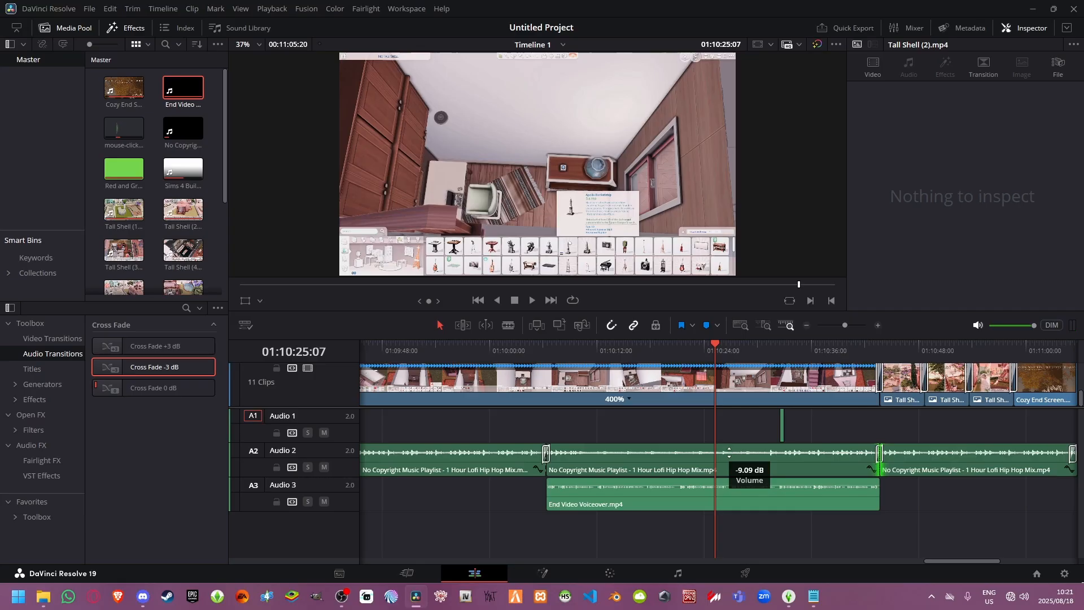
left_click_drag(729, 453, 728, 457)
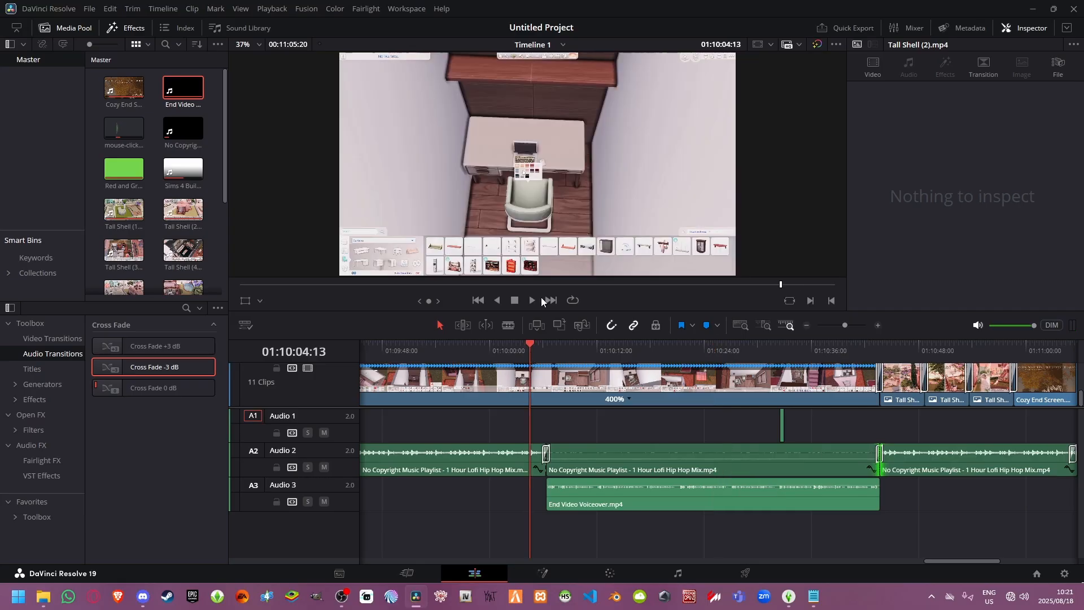
left_click(532, 300)
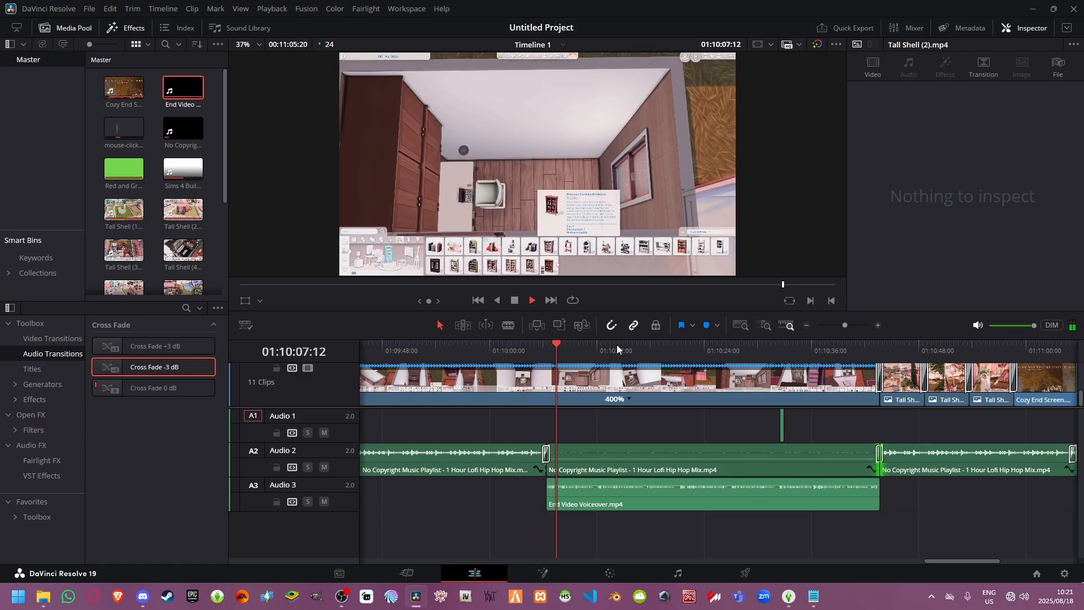
left_click(515, 301)
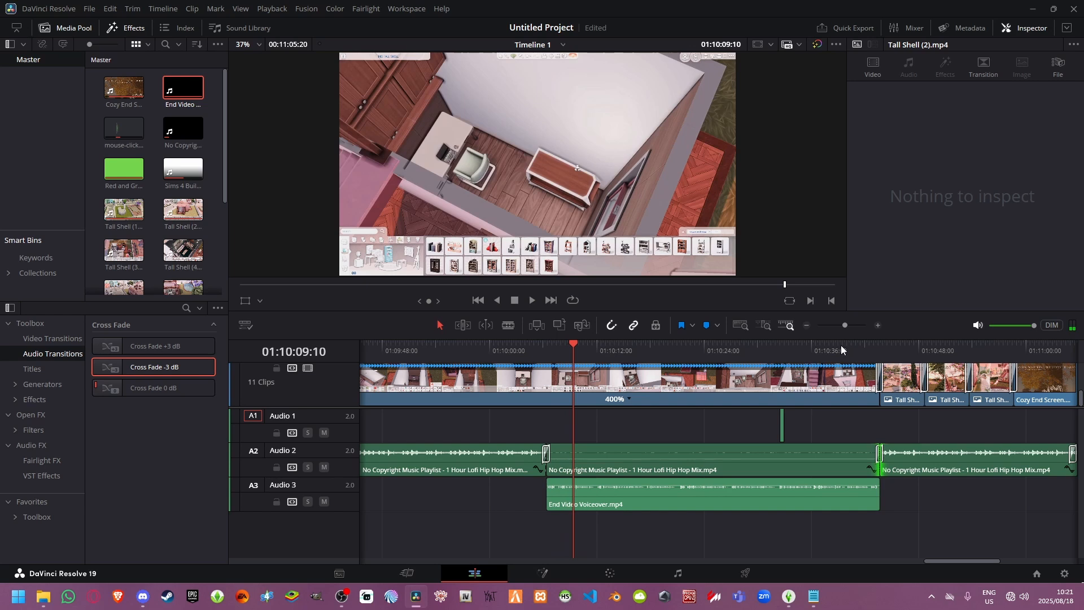
Step: Set the timeline's out mark at the end of the Cozy End Screen clip, at 01:11:05:20
left_click(807, 328)
left_click(806, 327)
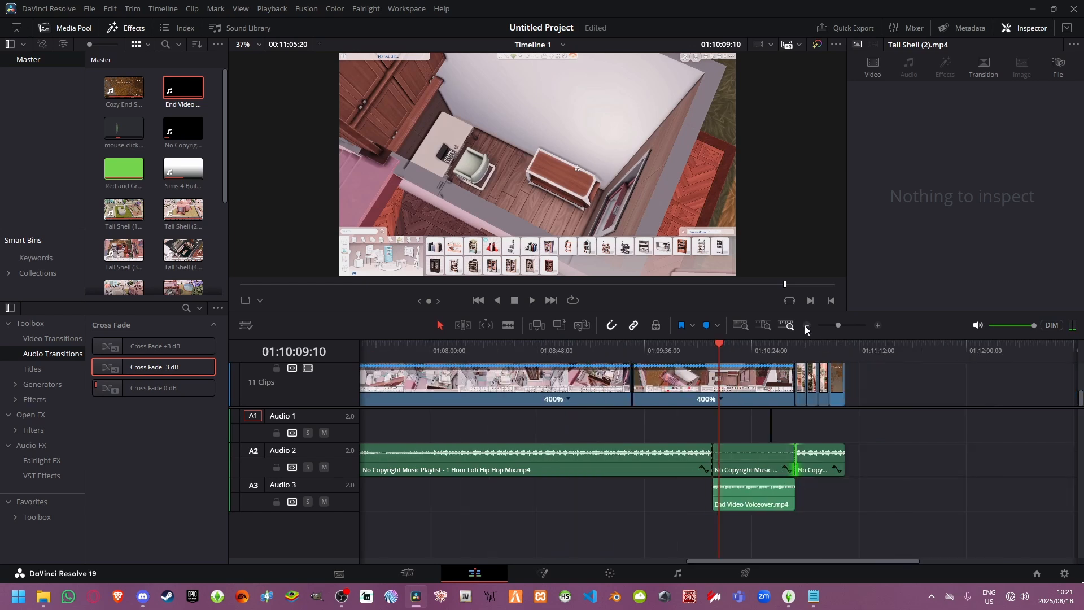
left_click(807, 328)
left_click(807, 328)
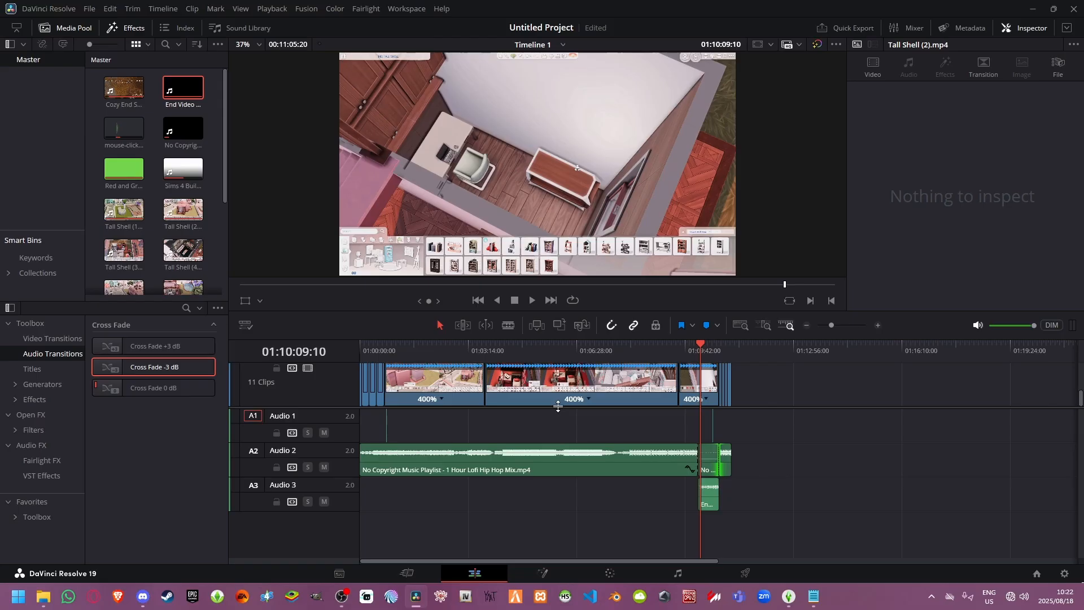
left_click_drag(557, 408, 547, 444)
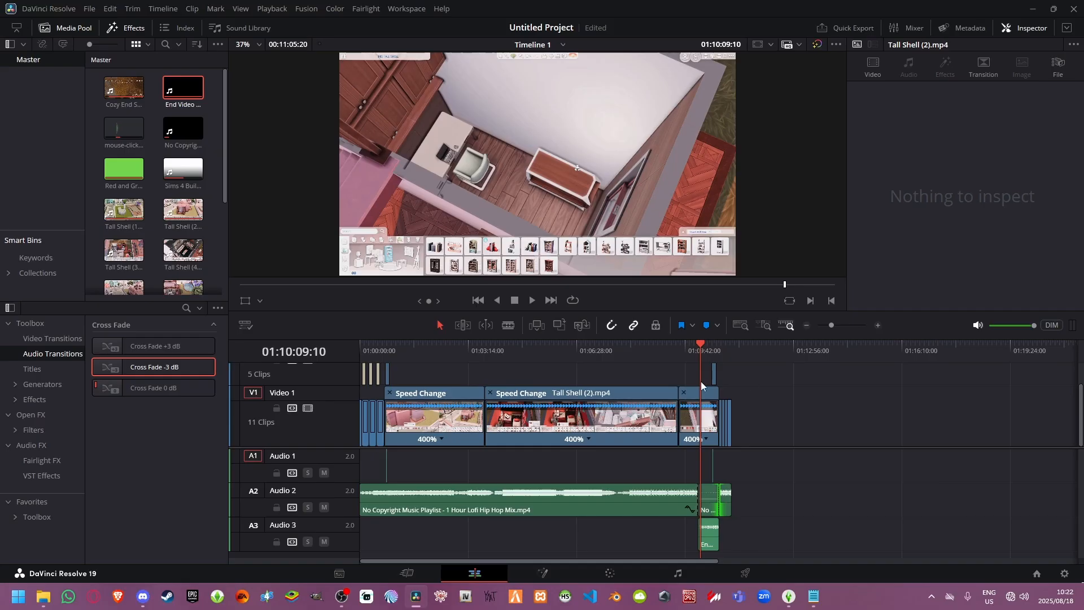
left_click(730, 346)
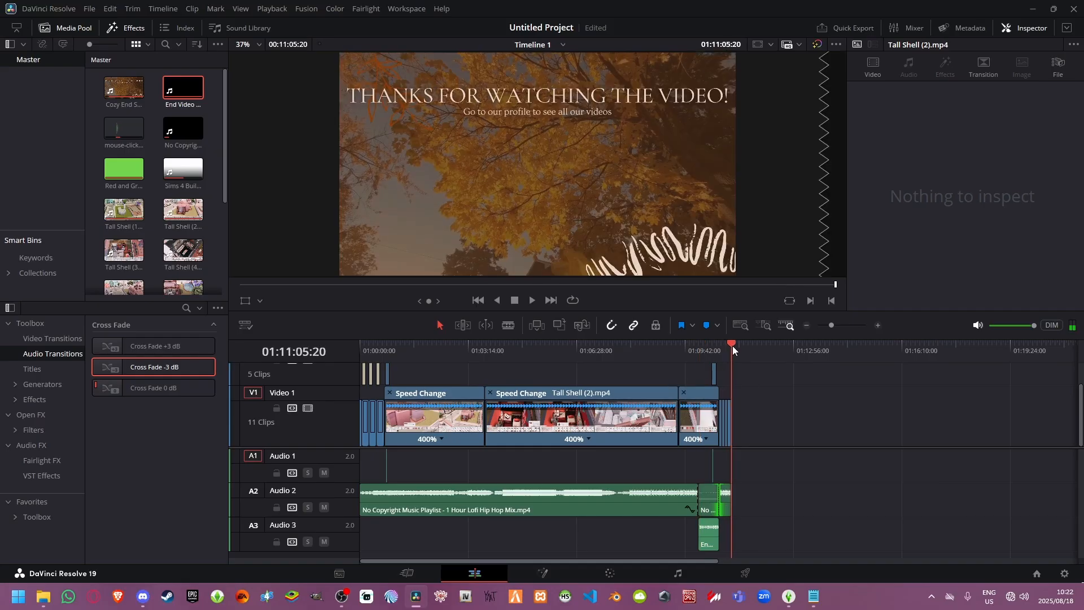
left_click(880, 325)
left_click(880, 324)
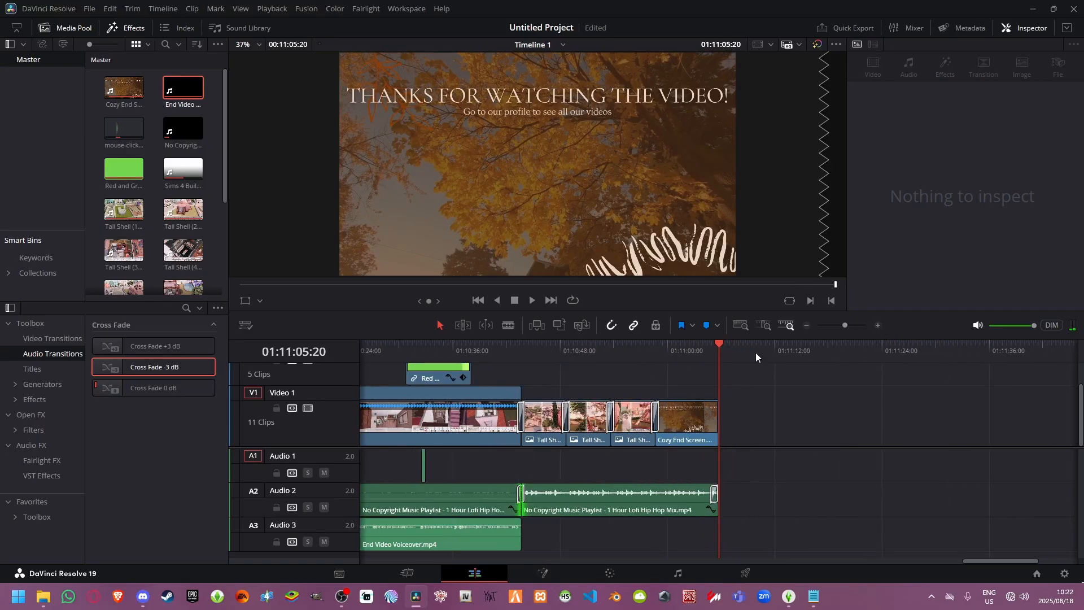
right_click(724, 354)
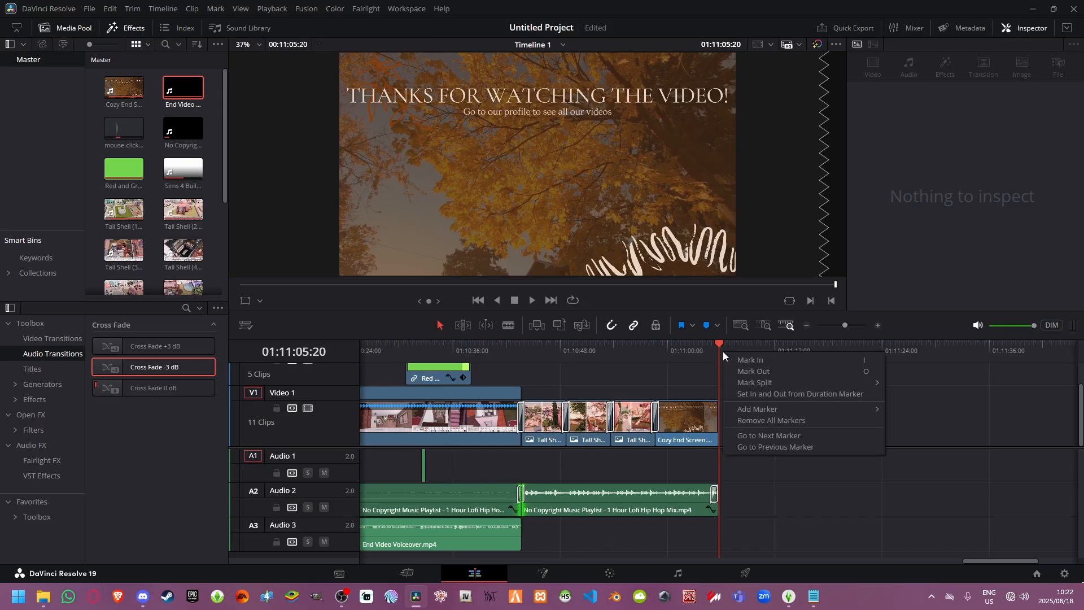
left_click(745, 372)
Step: Go to the Deliver page and check the end of the marked render range, leaving the playhead at 01:11:05:20
left_click(808, 325)
left_click(807, 325)
left_click(807, 325)
left_click(808, 325)
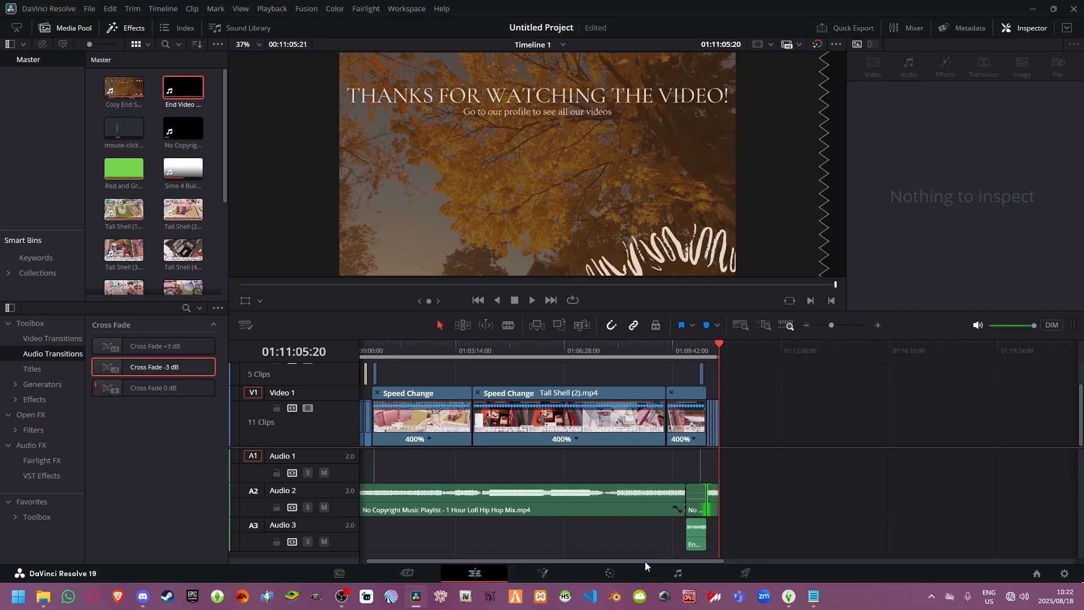
left_click_drag(645, 561, 610, 558)
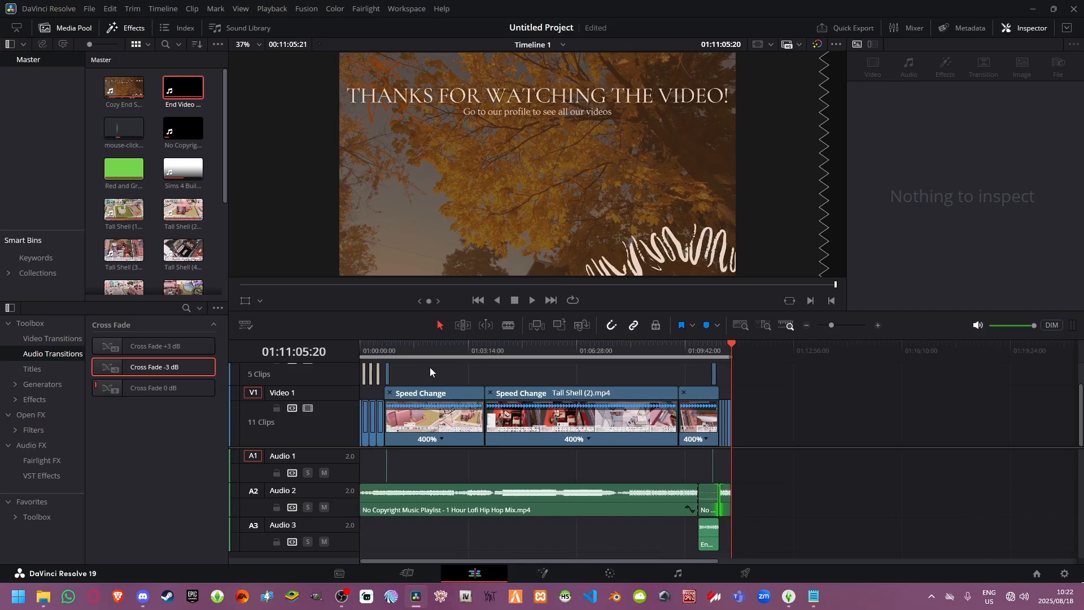
left_click(751, 576)
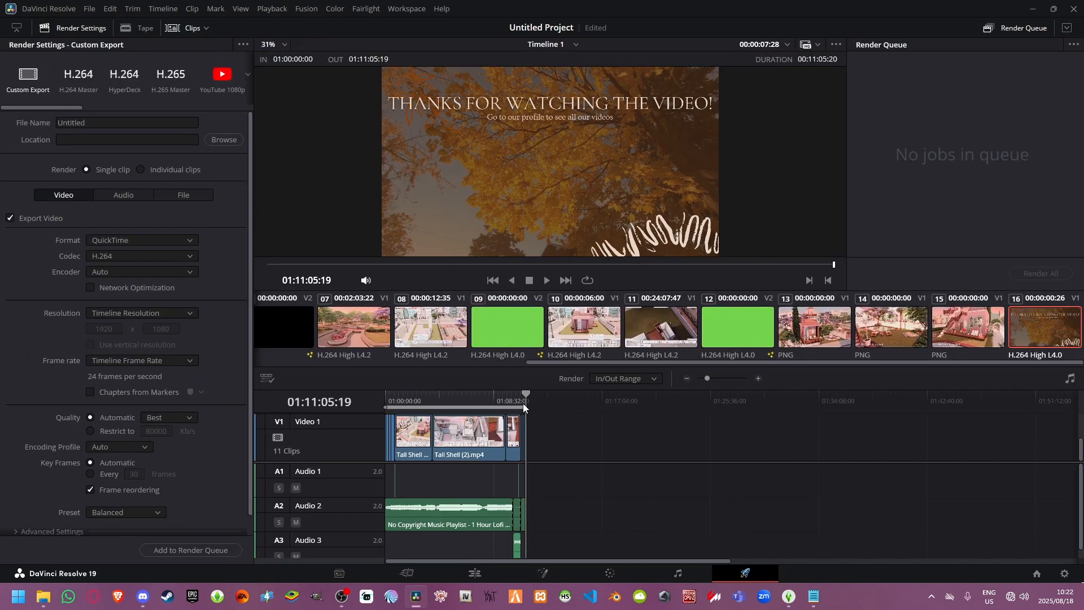
right_click(532, 402)
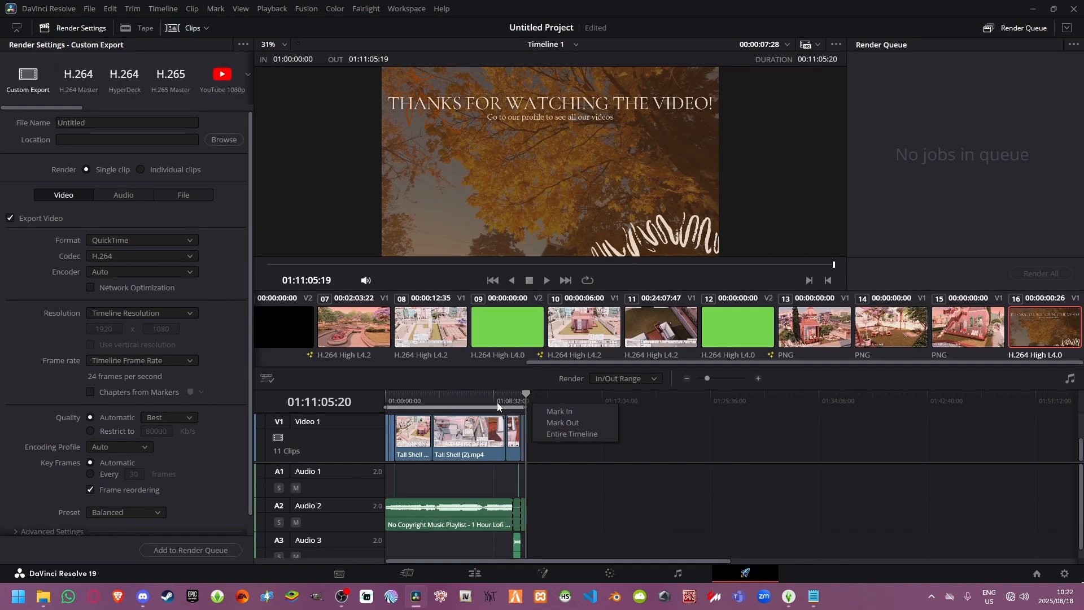
left_click(596, 400)
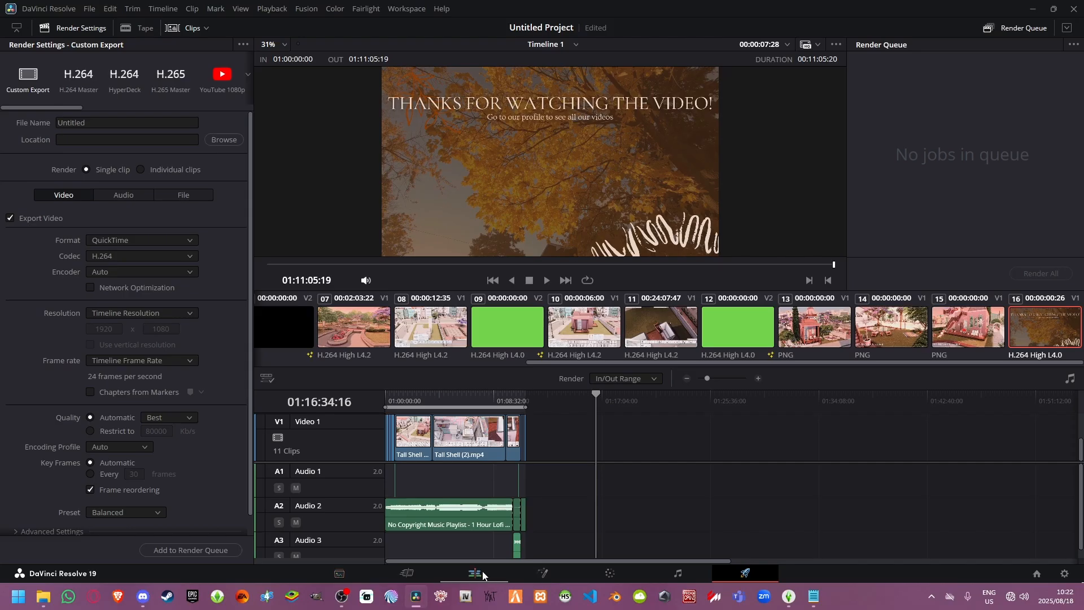
left_click_drag(542, 401, 527, 401)
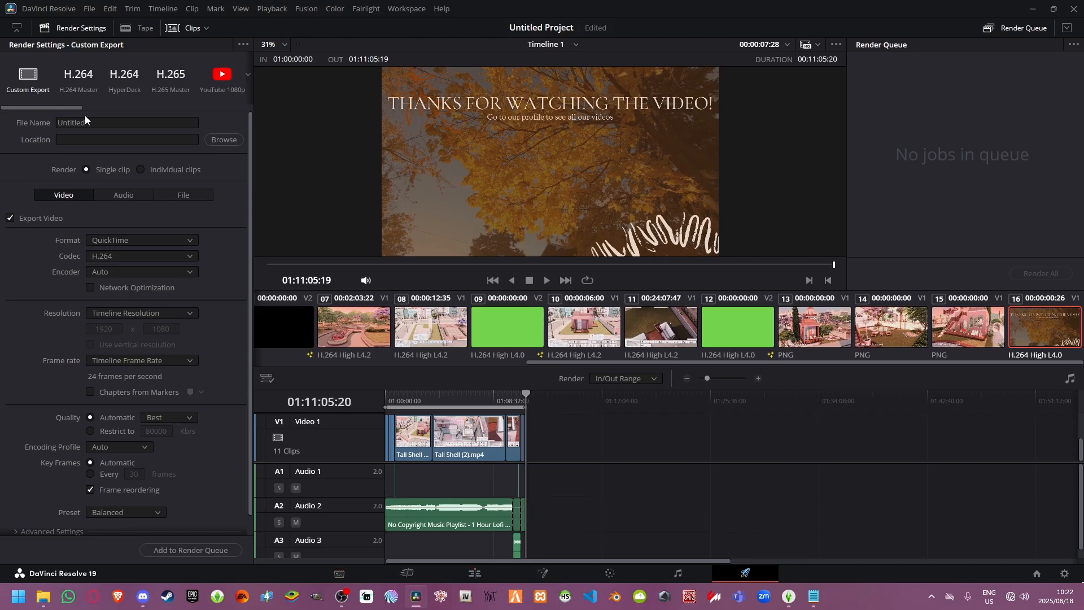
Step: Open the export's file name for editing in the render settings
left_click(66, 121)
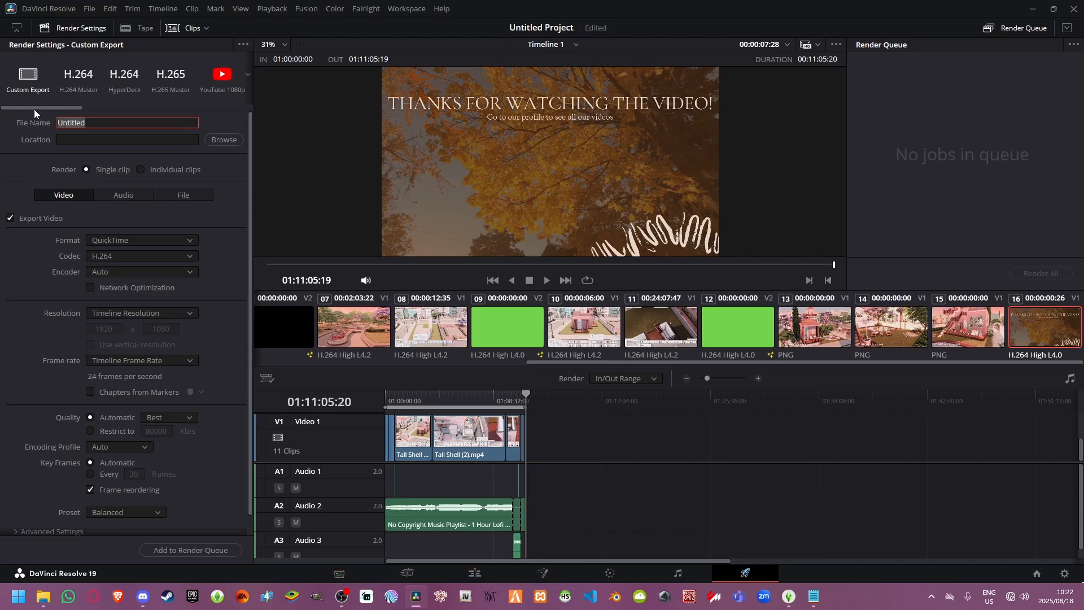